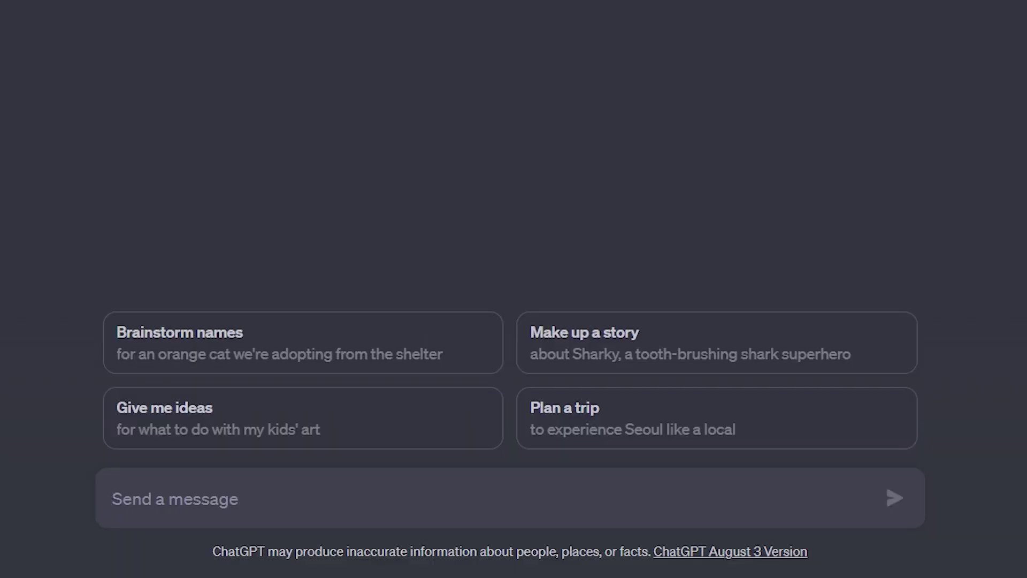
Step: Ask ChatGPT for a dialog between two people about summer in Dubai and read the reply
type("a dialog between two people talking about summer in dubai")
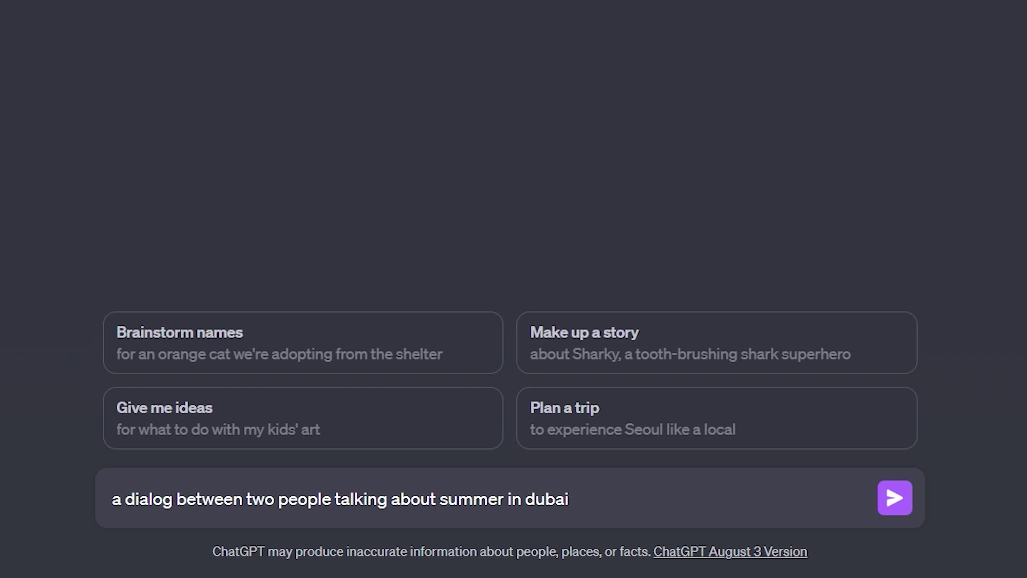
key("Return")
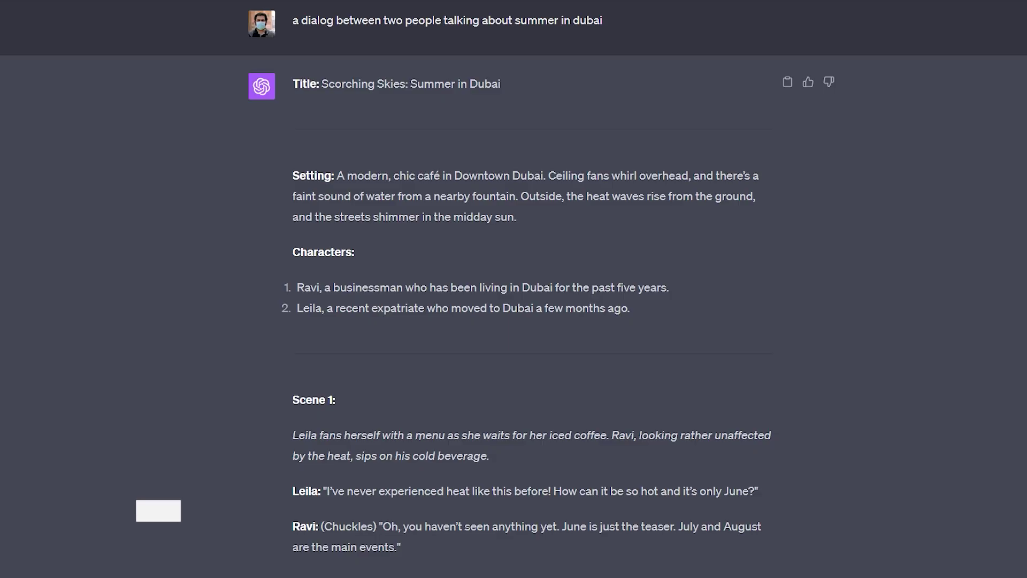
scroll(514, 289, "down", 3)
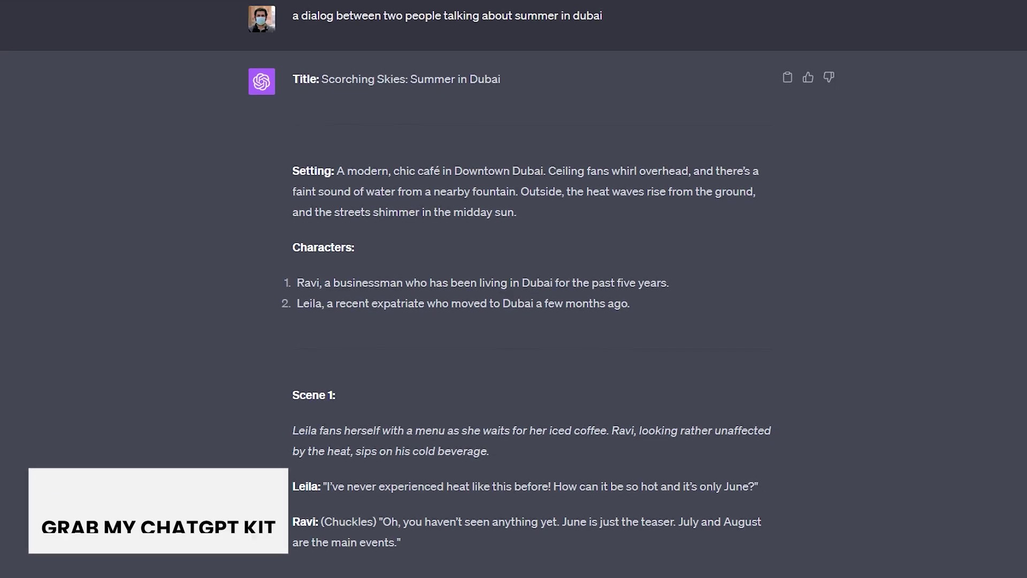
scroll(932, 538, "down", 5)
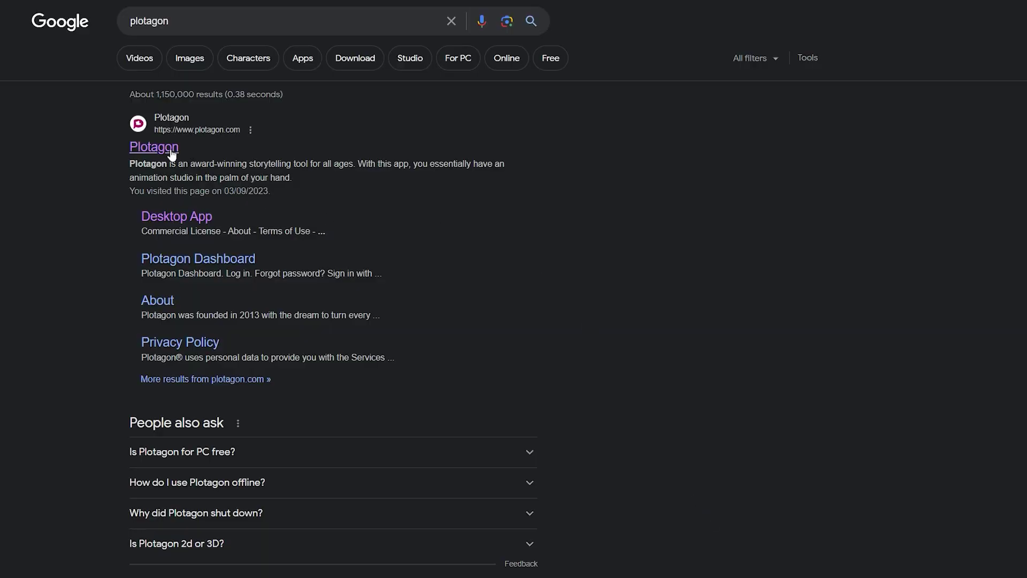
Step: Open Plotagon's Desktop App page and scroll down to its Standard and Academic pricing
left_click(172, 154)
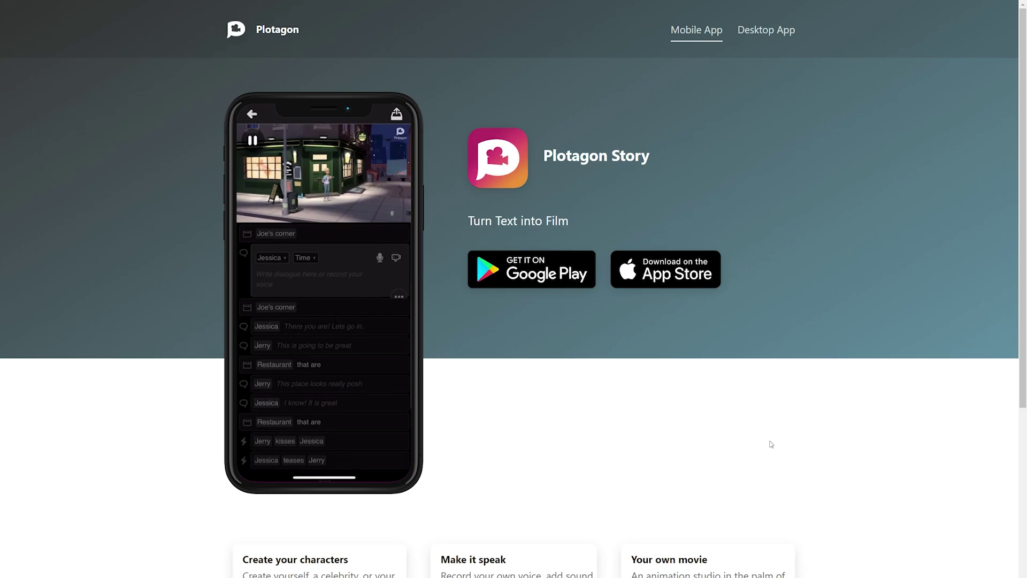
left_click(770, 30)
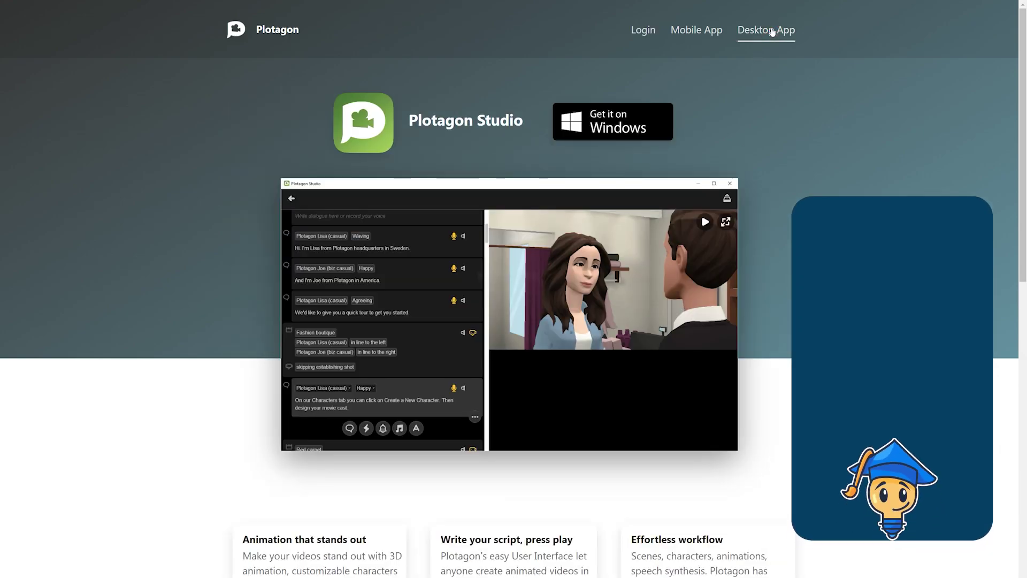
scroll(772, 32, "down", 10)
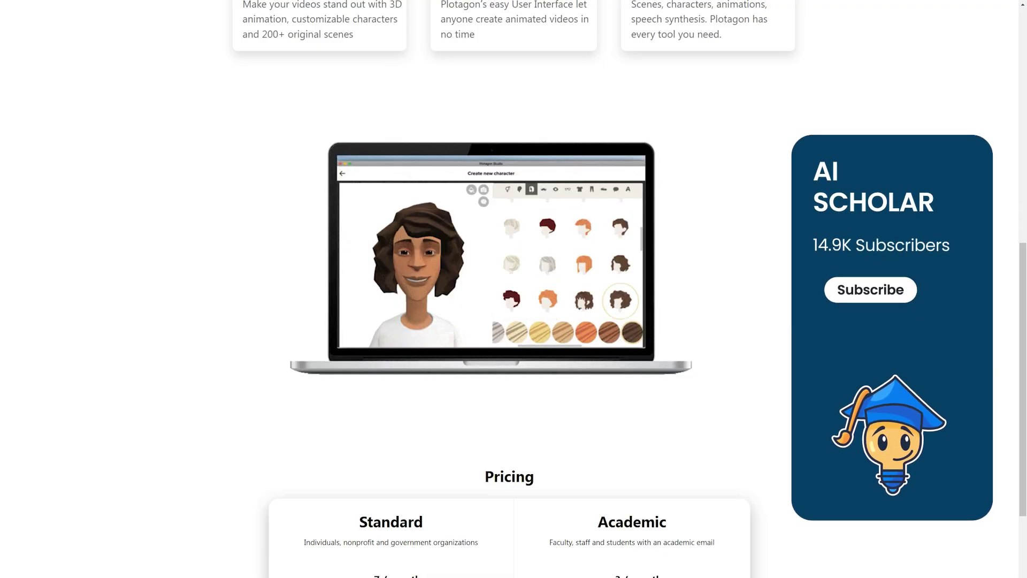
scroll(513, 288, "down", 4)
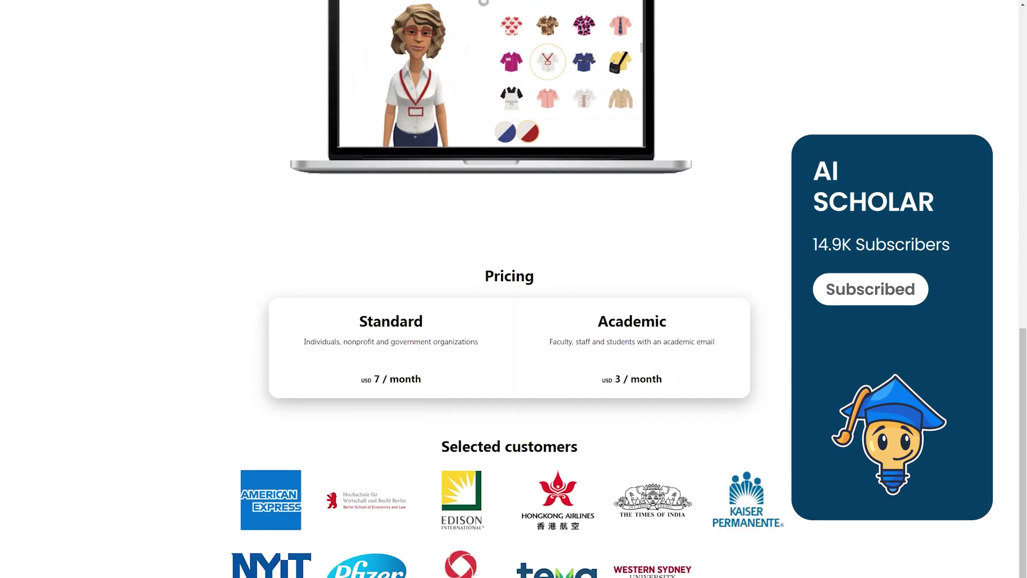
scroll(514, 289, "down", 1)
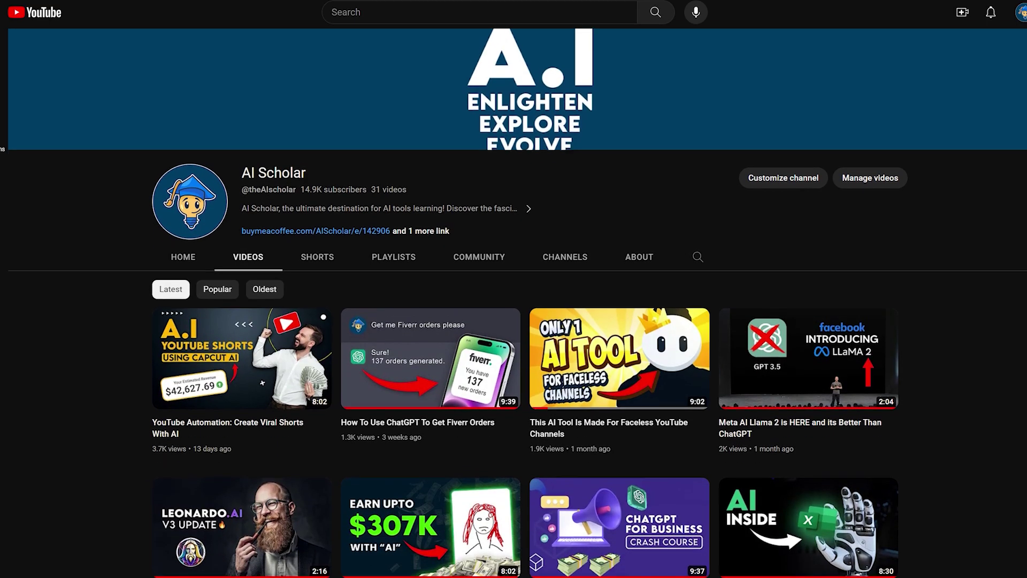
scroll(684, 473, "down", 5)
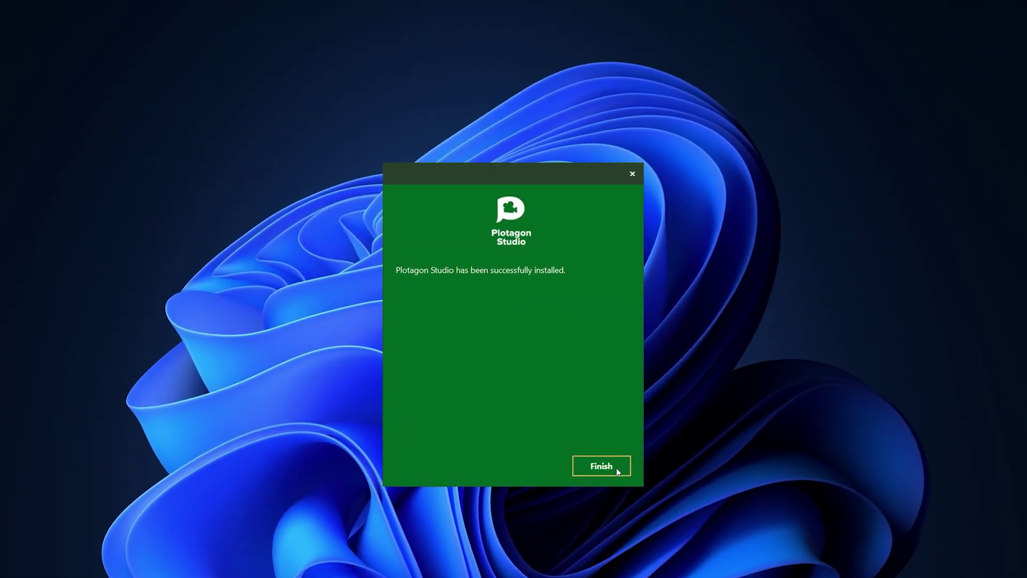
Step: Finish the Plotagon Studio installation and begin signing up for an account
left_click(617, 468)
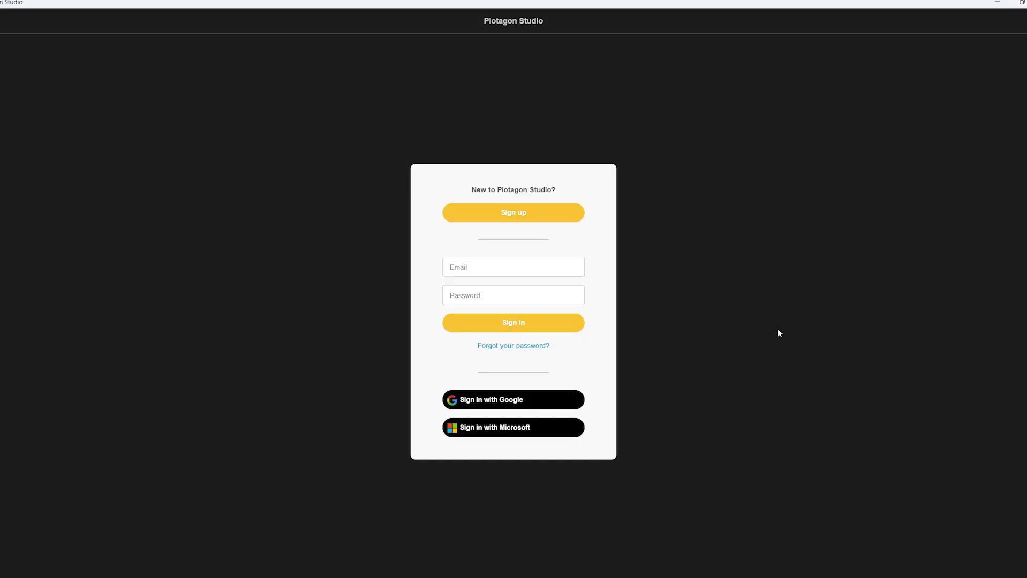
left_click(533, 218)
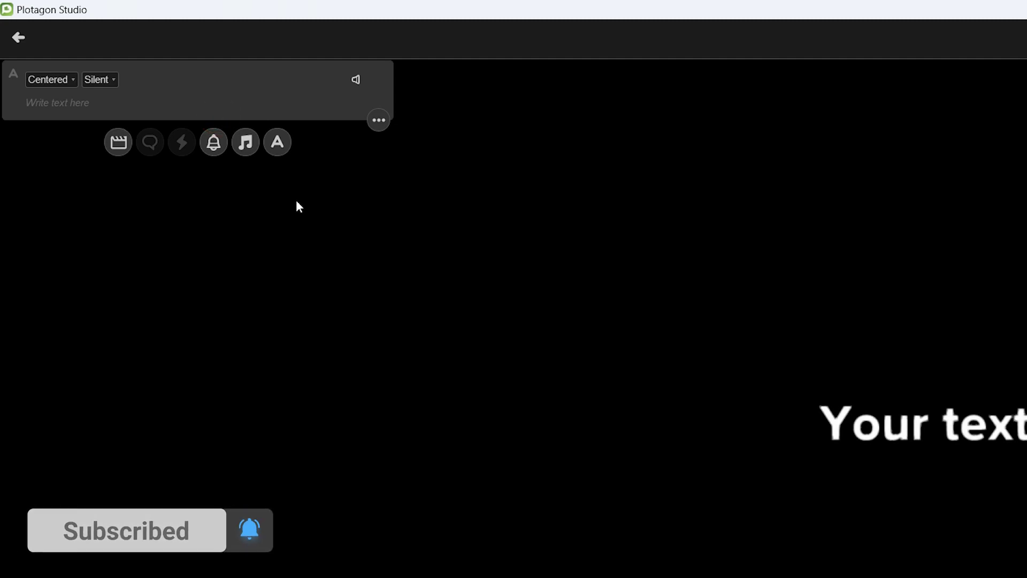
Step: Write the 'Summer in Dubai' title and set its alignment to Centered
left_click(155, 104)
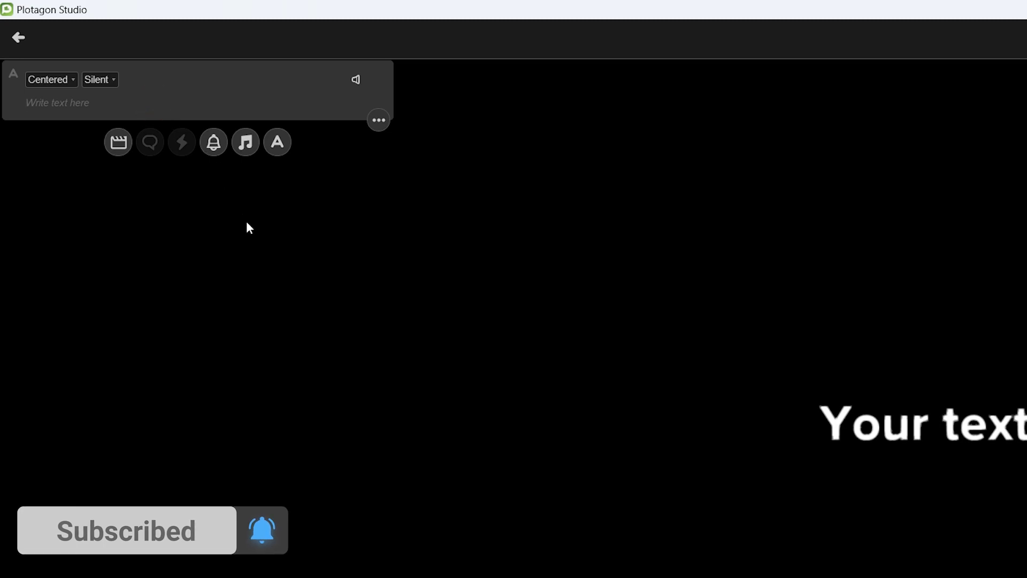
type("Summer in Dubai")
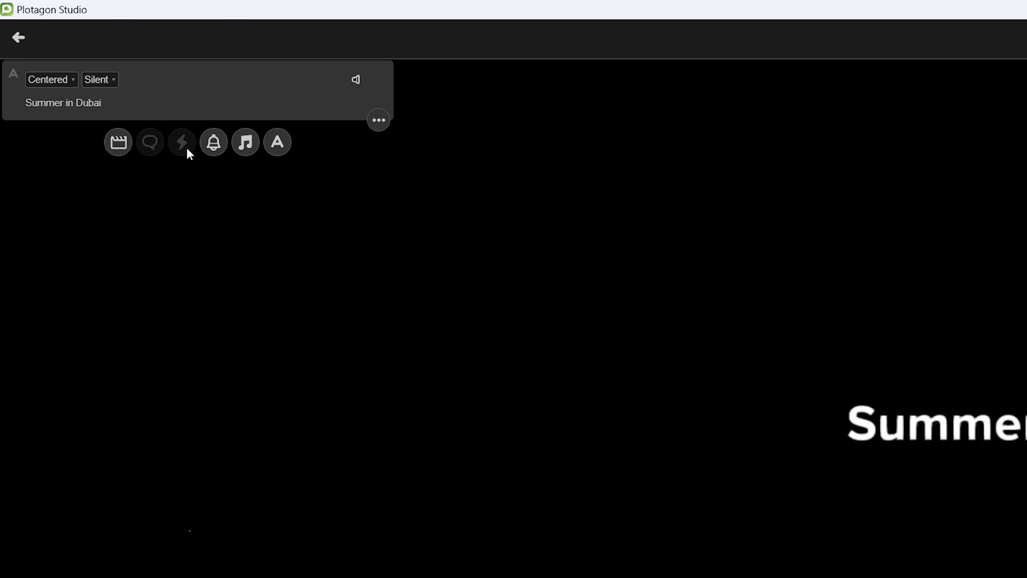
left_click(66, 75)
left_click(65, 122)
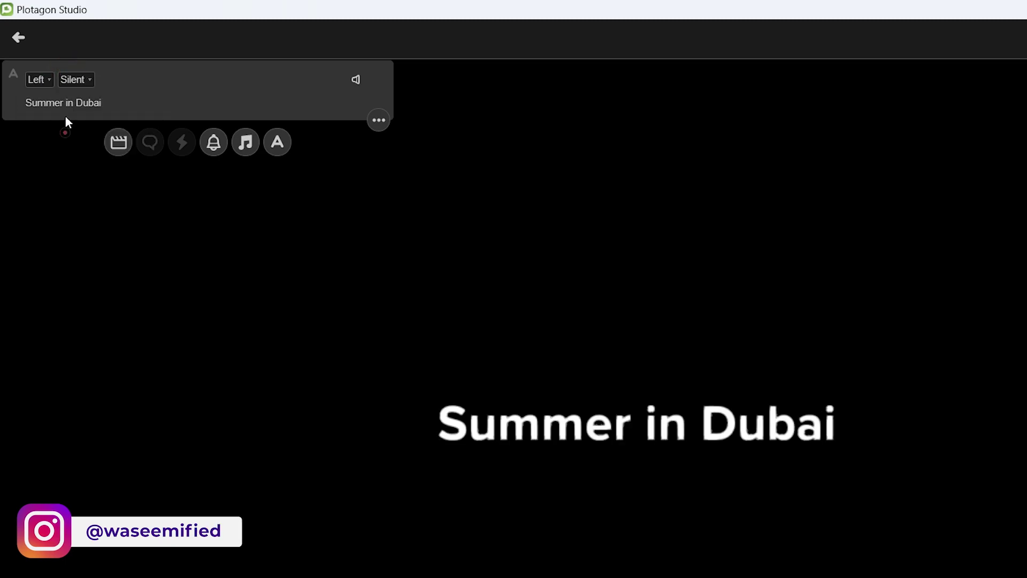
left_click(44, 80)
left_click(52, 134)
left_click(52, 80)
left_click(51, 112)
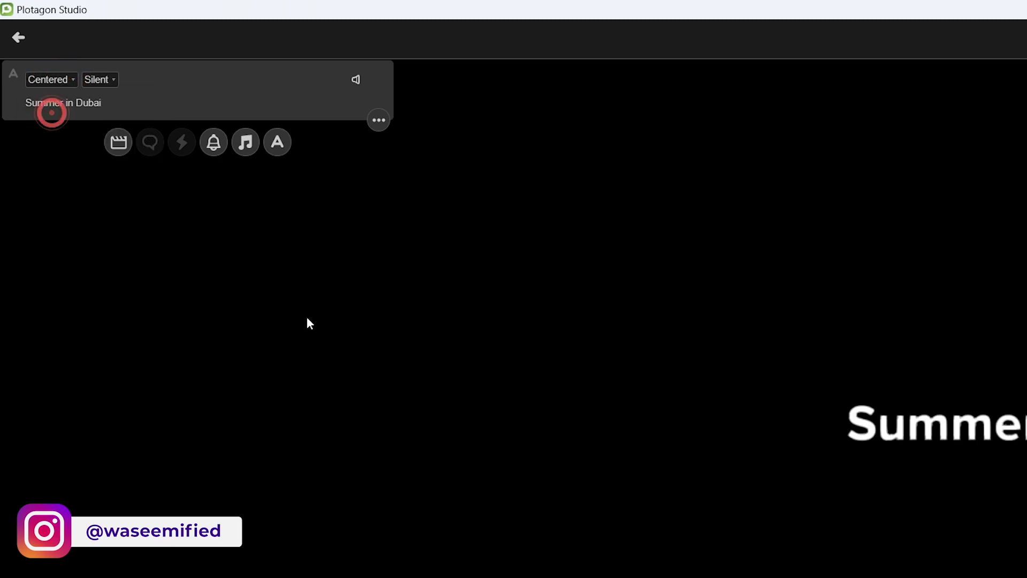
Step: Check the title's volume setting, leaving it at full volume
left_click(356, 79)
left_click(361, 172)
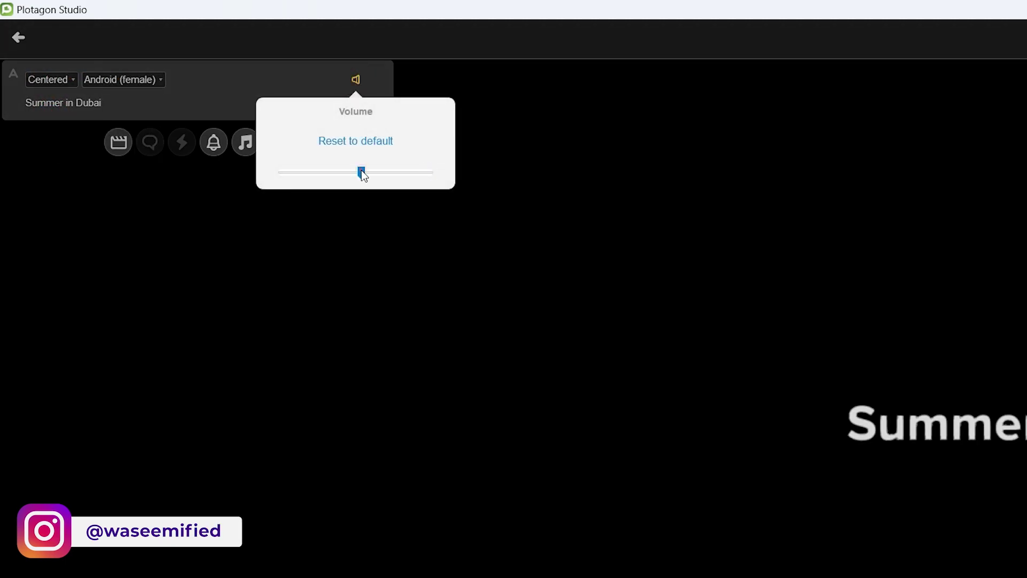
left_click(435, 172)
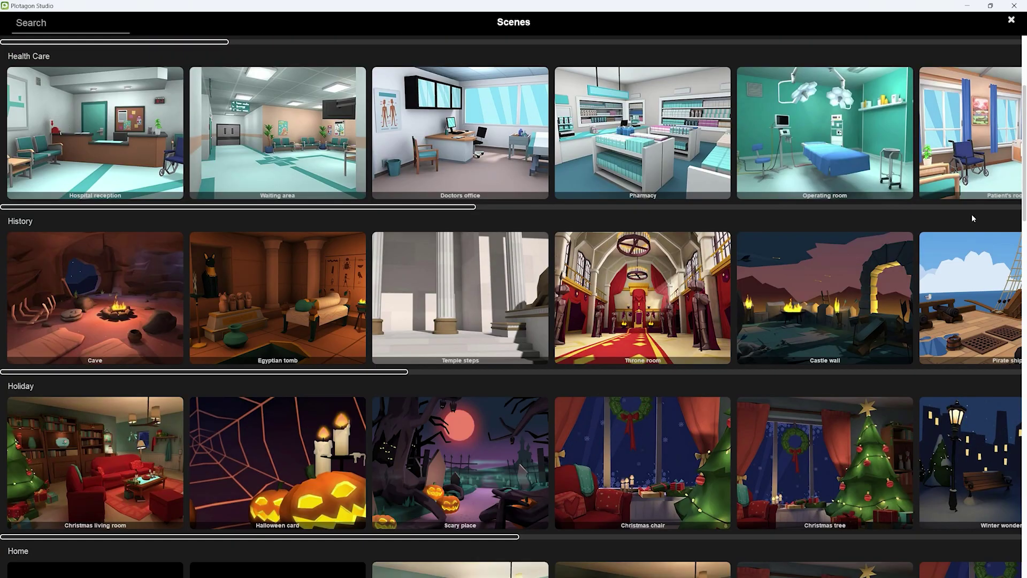
scroll(971, 214, "down", 10)
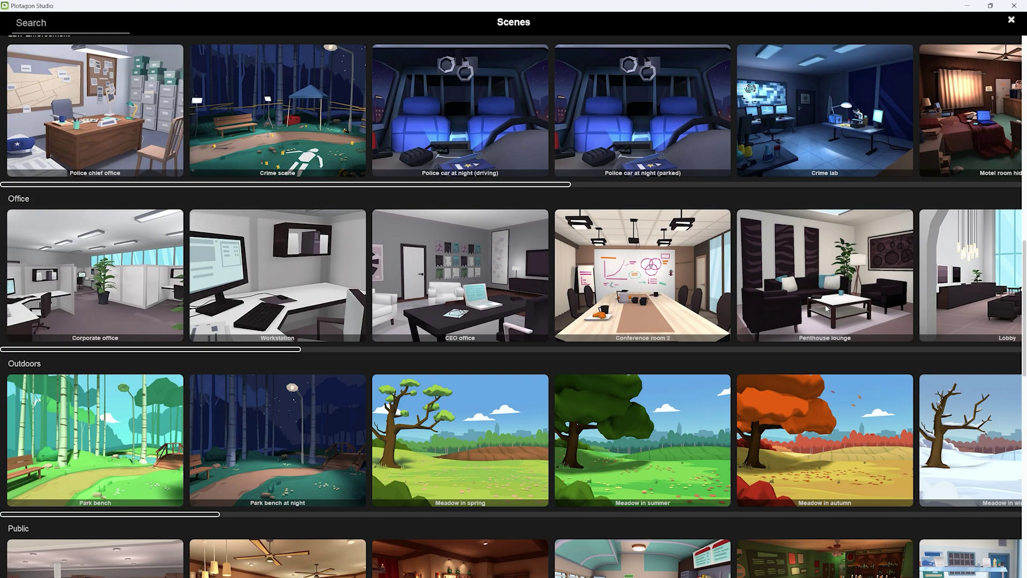
Step: Choose the Penthouse lounge scene and start casting an actor for it
left_click(827, 308)
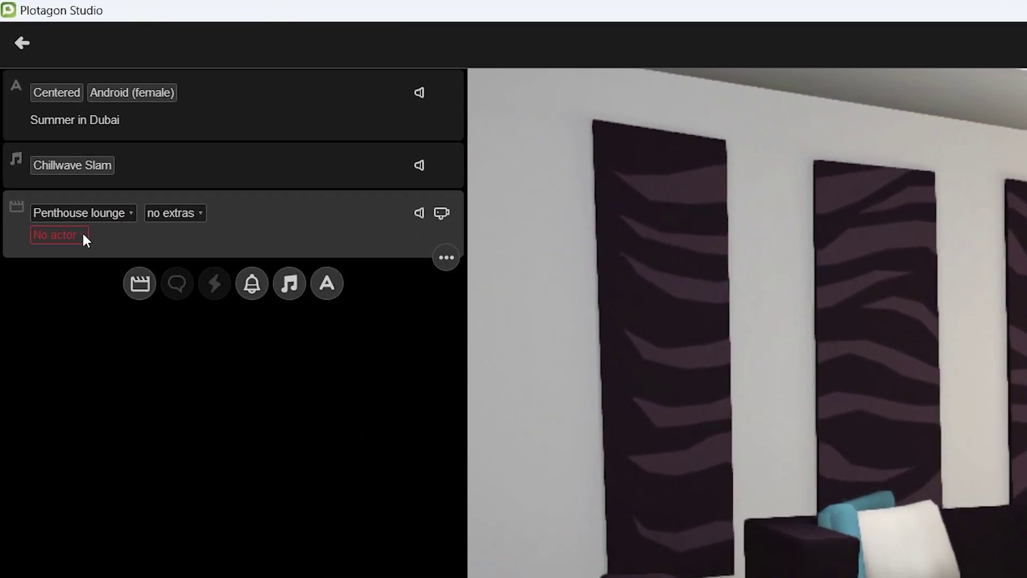
left_click(83, 236)
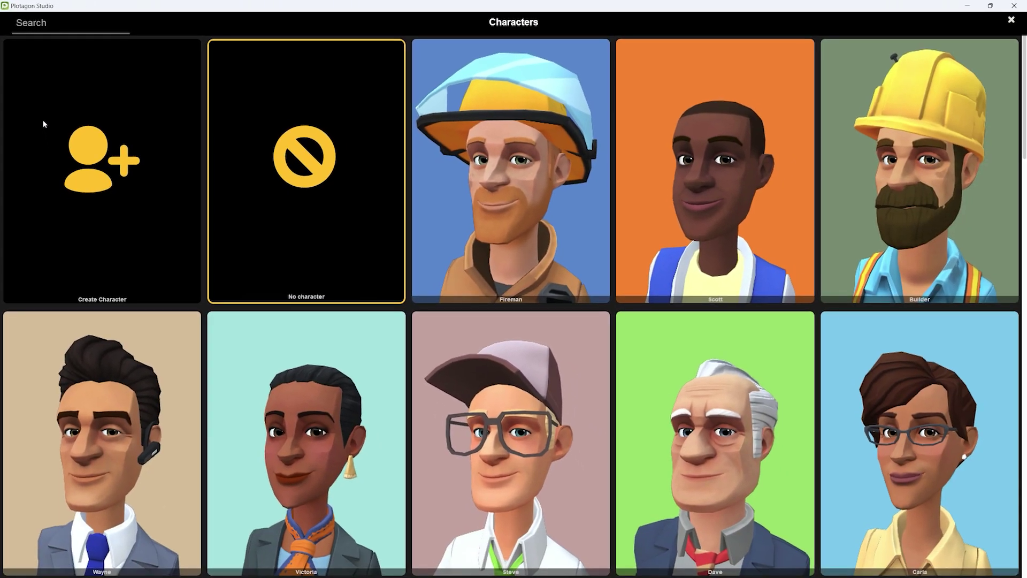
mouse_move(1018, 163)
left_mouse_down()
mouse_move(1021, 424)
mouse_move(1020, 171)
left_mouse_up()
Step: Start a new female character and choose her face shape and skin tone
left_click(117, 229)
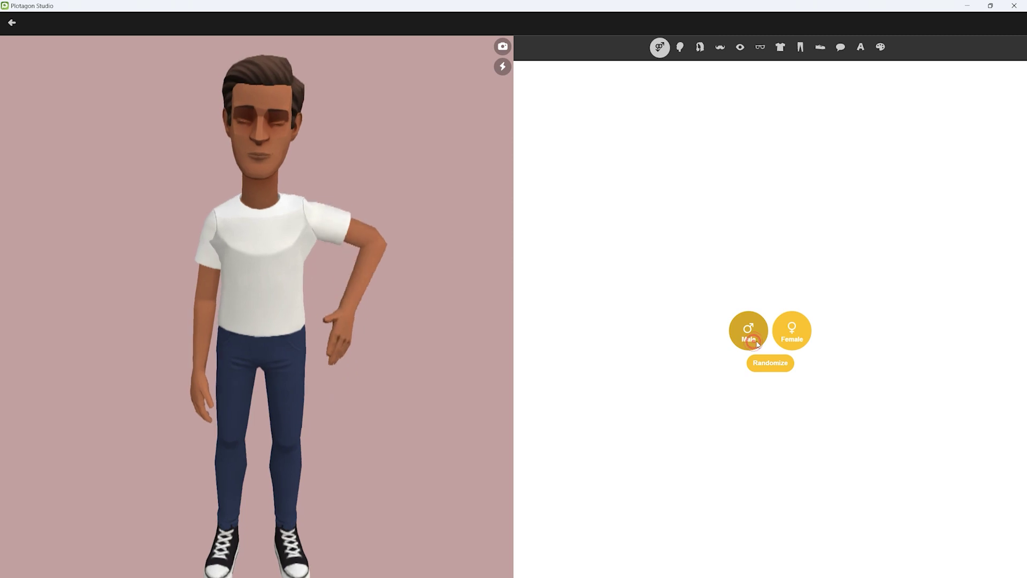
left_click(797, 342)
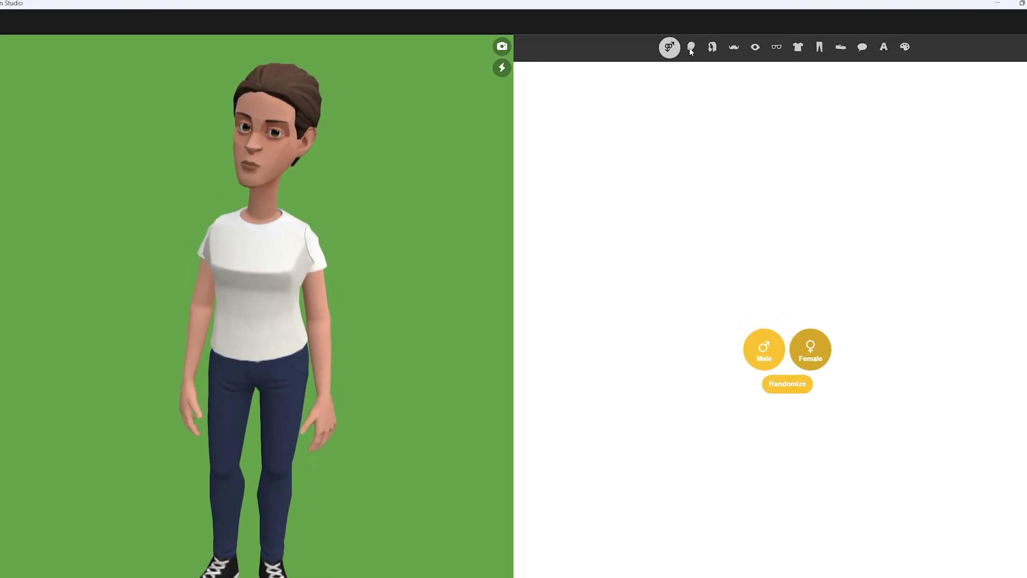
left_click(691, 48)
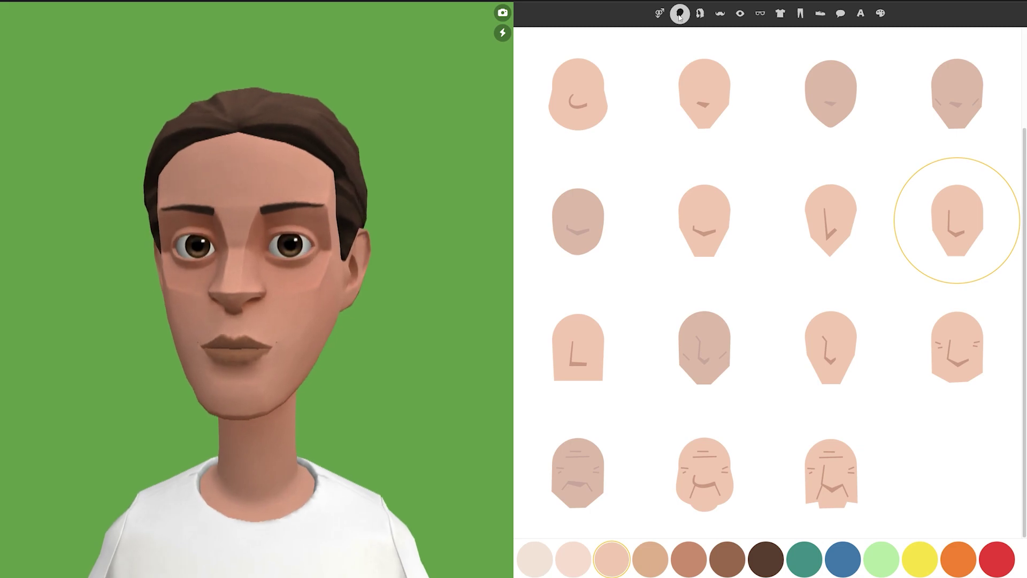
left_click(705, 214)
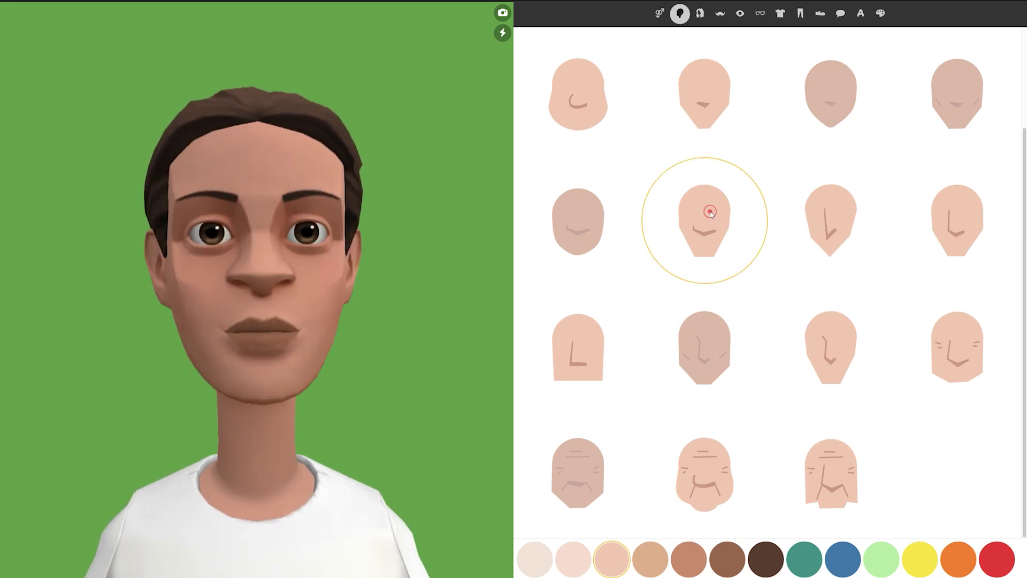
left_click(581, 569)
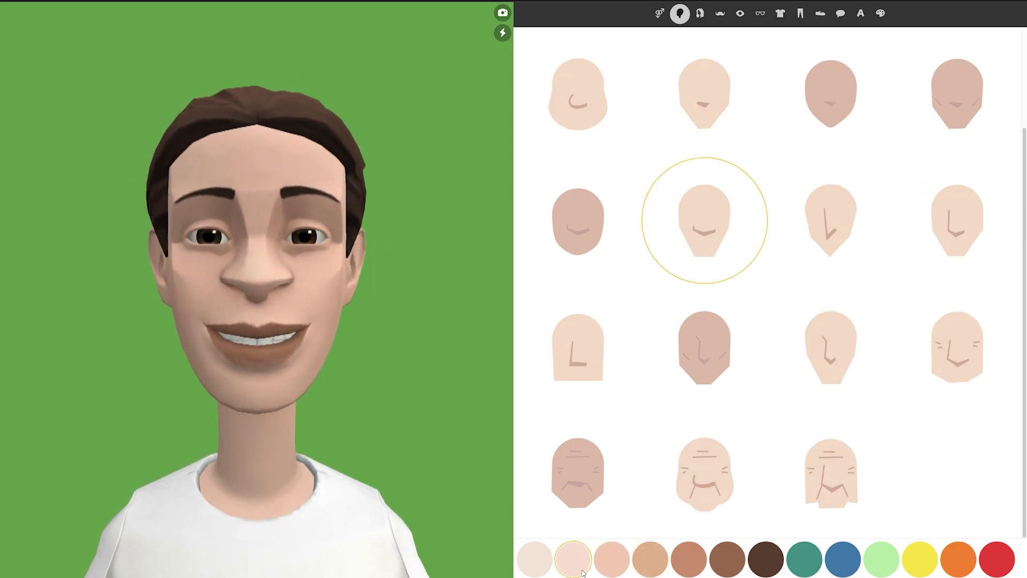
Step: Give the character brown hair, a mustache and eye makeup
left_click(700, 13)
left_click(705, 113)
left_click(957, 113)
left_click(856, 129)
left_click(720, 12)
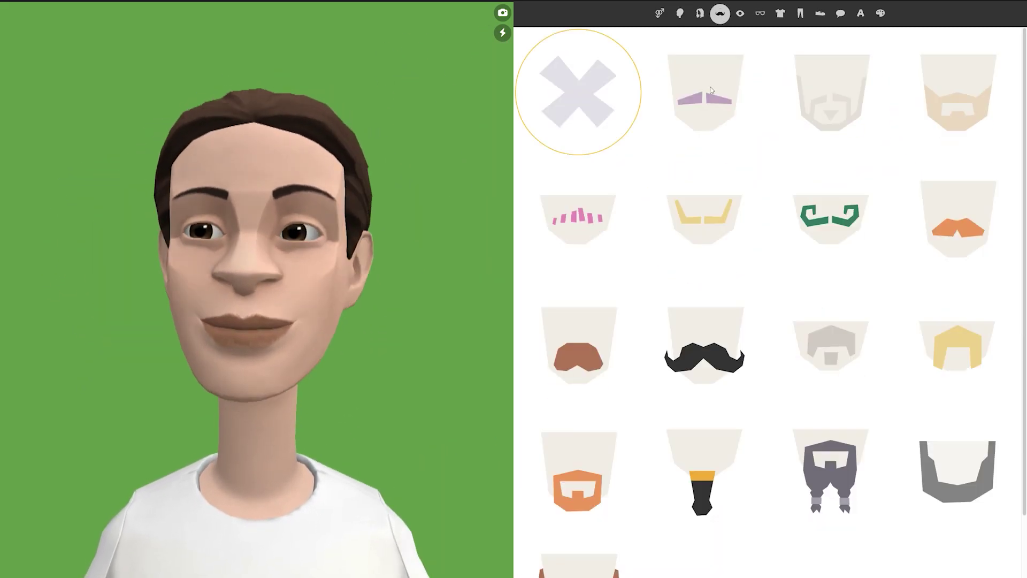
left_click(704, 88)
left_click(740, 13)
left_click(908, 99)
Step: Dress her in brown glasses, the blue Aquarius shirt and black sneakers
left_click(760, 13)
left_click(830, 92)
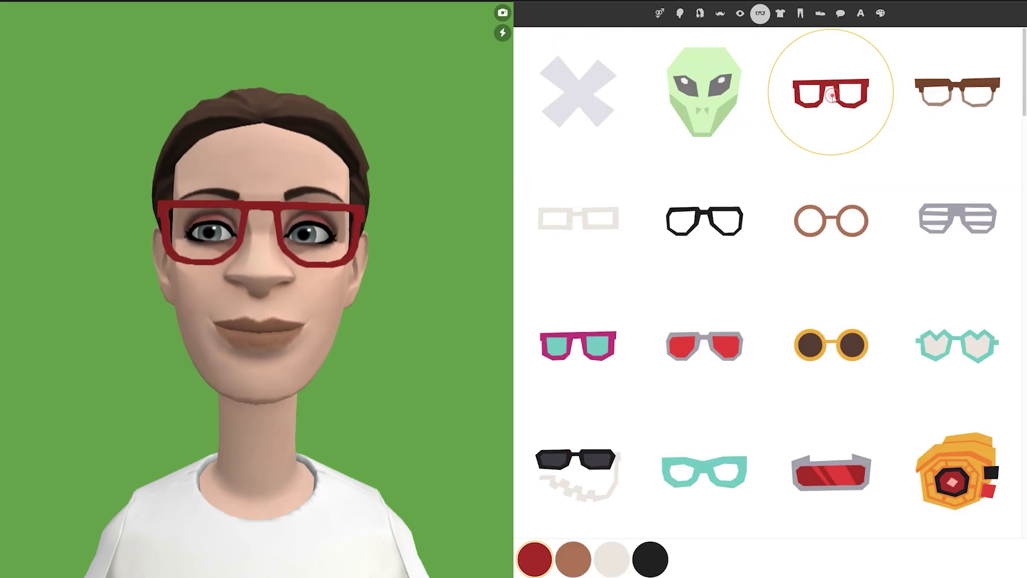
left_click(958, 92)
left_click(780, 13)
left_click(578, 114)
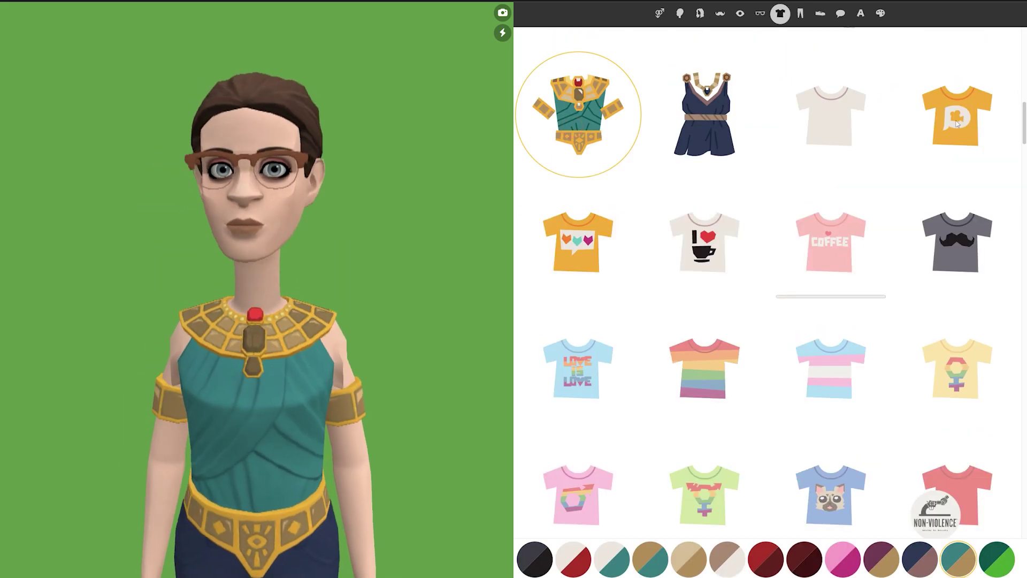
left_click(831, 115)
scroll(598, 364, "down", 2)
left_click(821, 13)
left_click(957, 348)
left_click(704, 471)
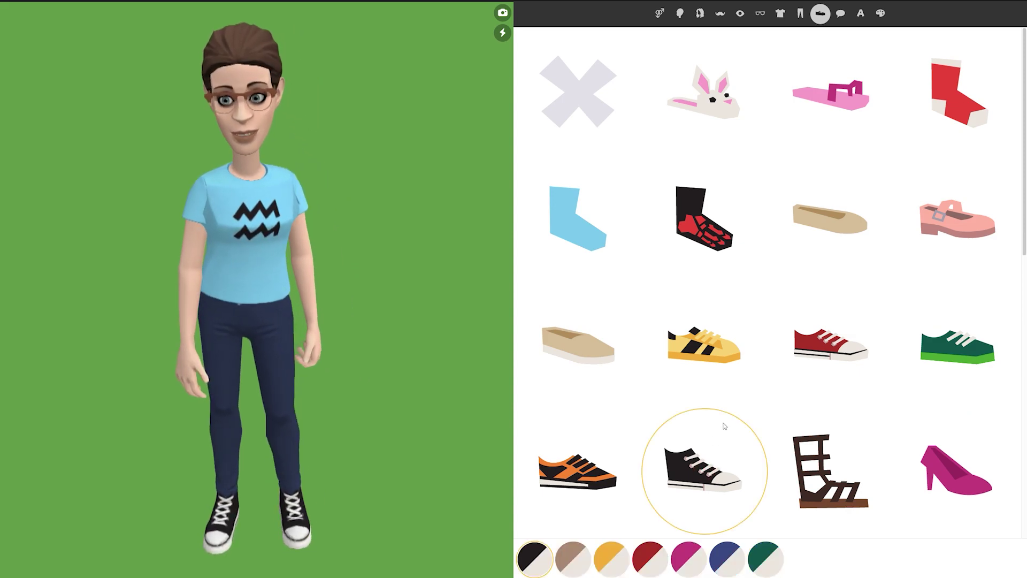
Step: Check the character's voice settings and rename her to Leila
left_click(842, 13)
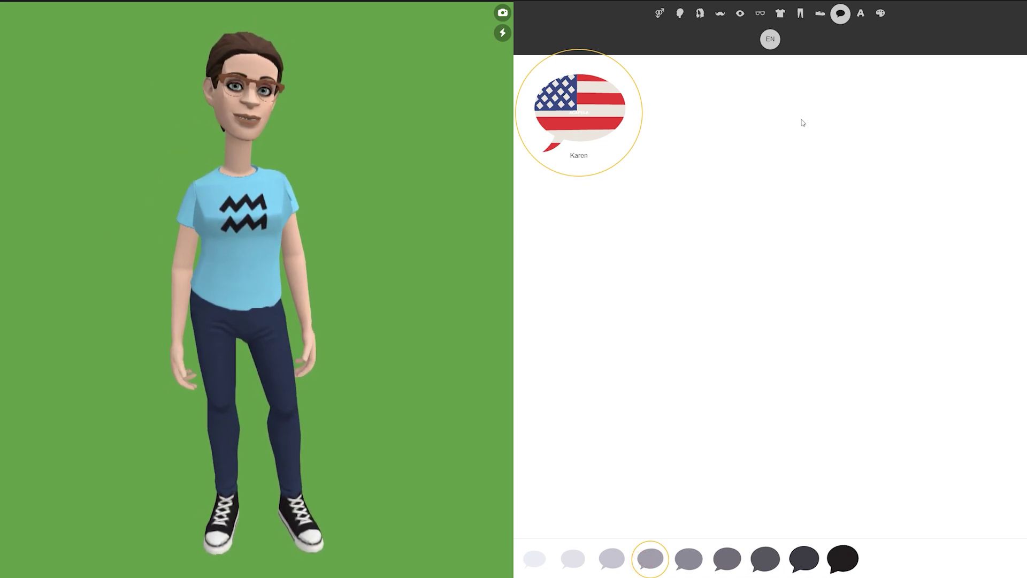
left_click(861, 13)
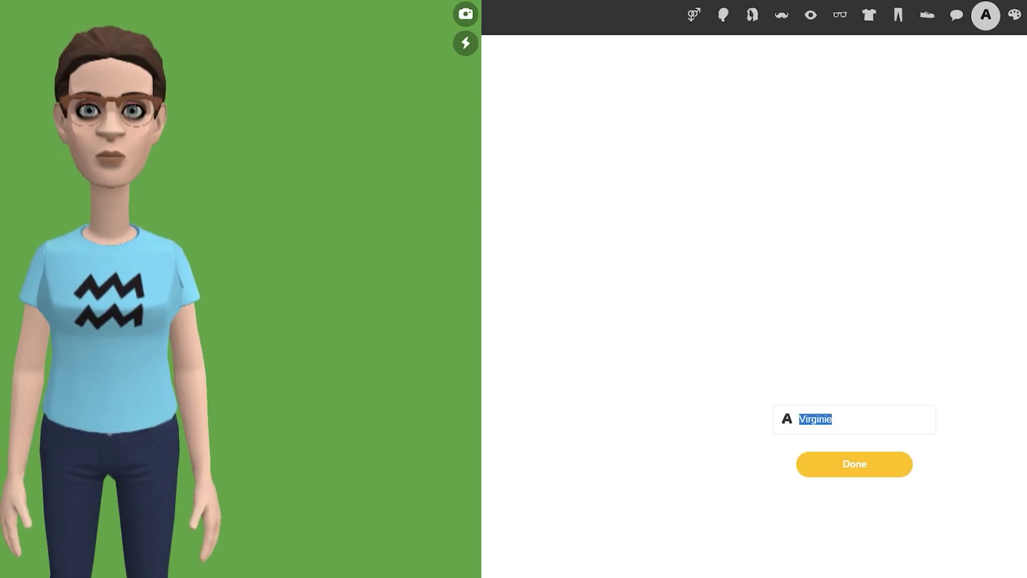
key("BackSpace")
type("Leila")
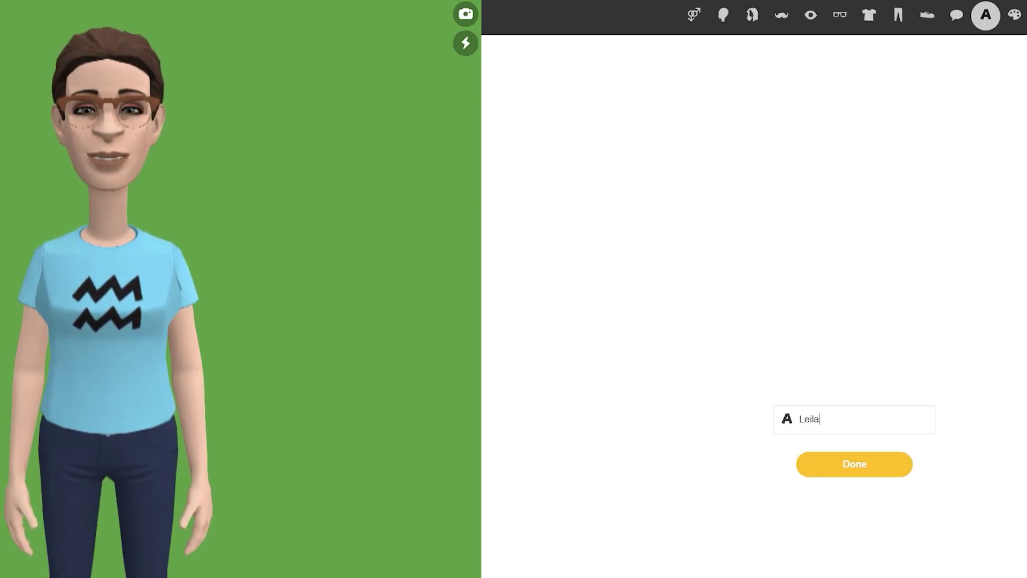
Step: Save the character and cast Leila into the Penthouse lounge scene
left_click(872, 471)
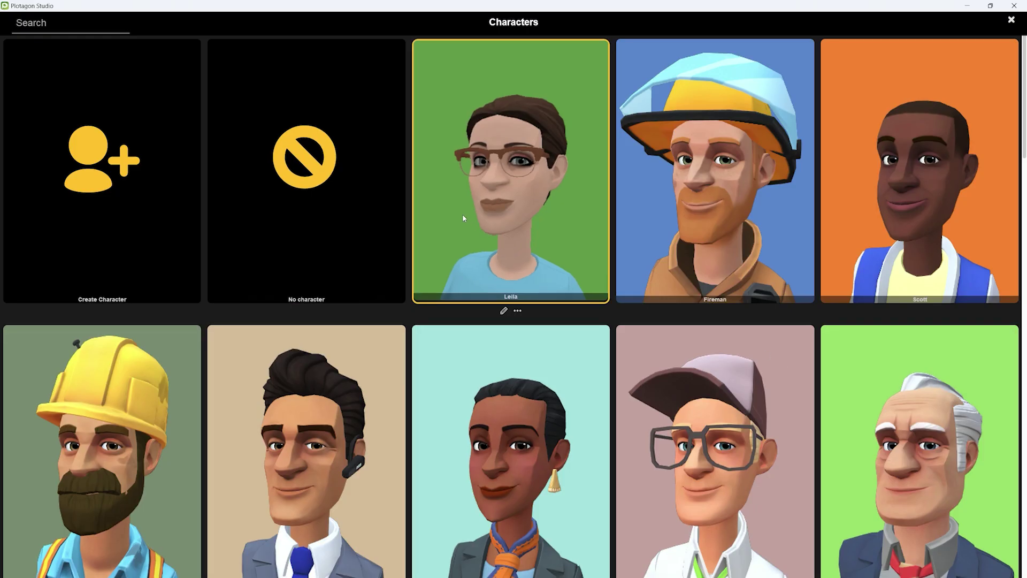
left_click(518, 312)
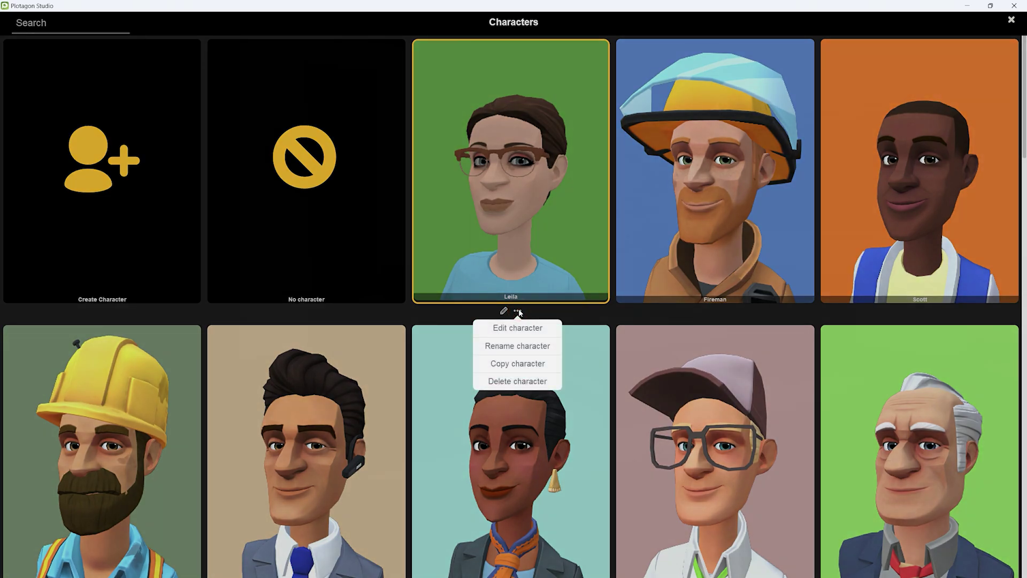
left_click(518, 311)
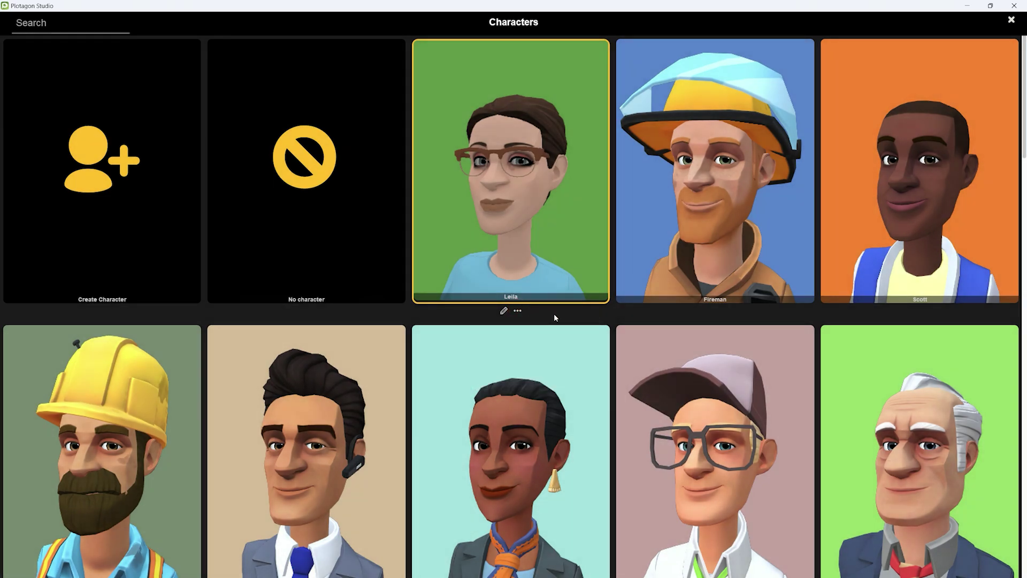
left_click(535, 231)
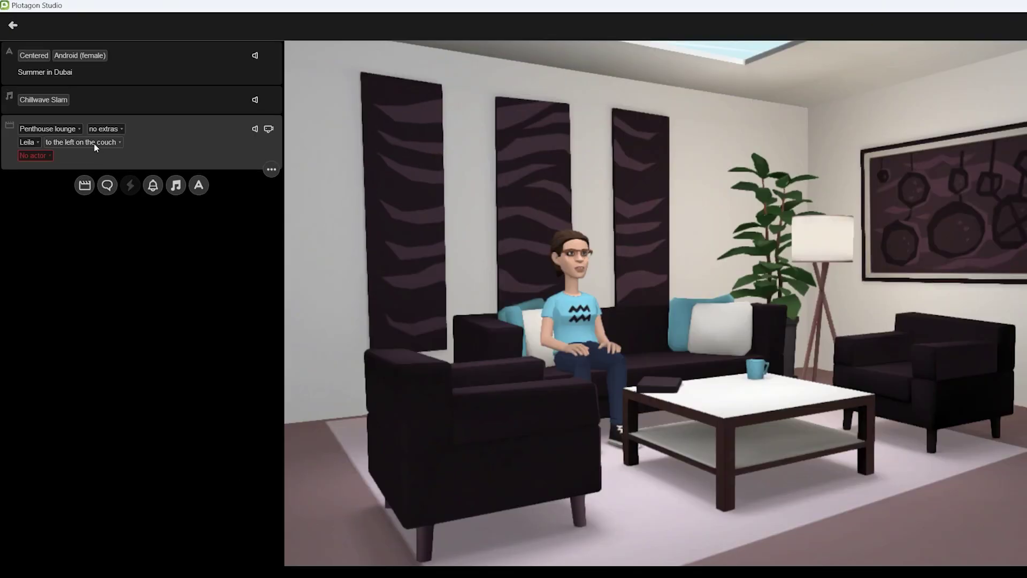
Step: Set Leila's position to 'in the armchair'
left_click(94, 143)
left_click(90, 185)
left_click(80, 141)
left_click(96, 201)
left_click(80, 141)
left_click(89, 217)
left_click(50, 142)
left_click(81, 213)
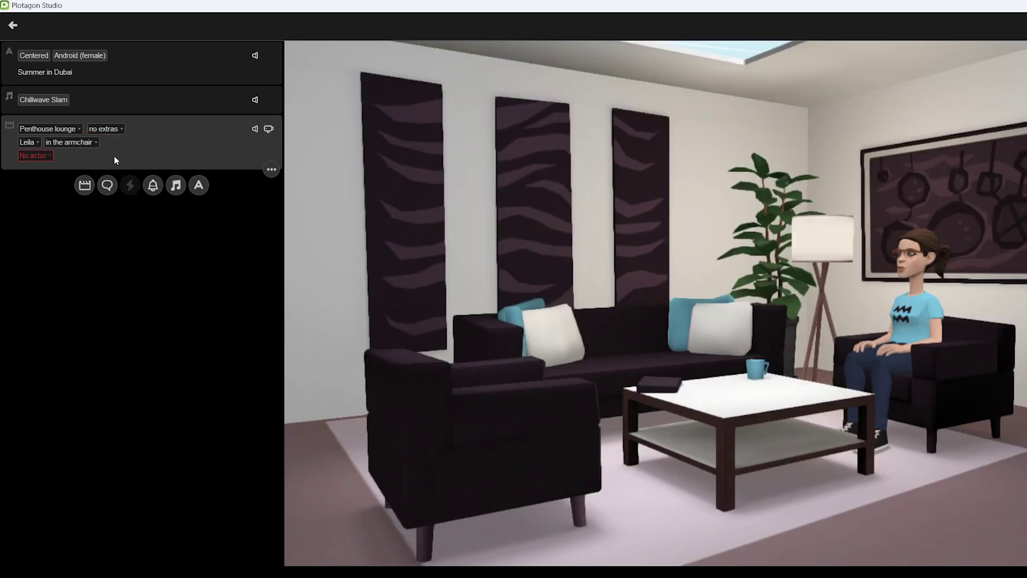
Step: Cast Samir in the scene, seated to the left on the couch
left_click(24, 156)
scroll(640, 347, "down", 10)
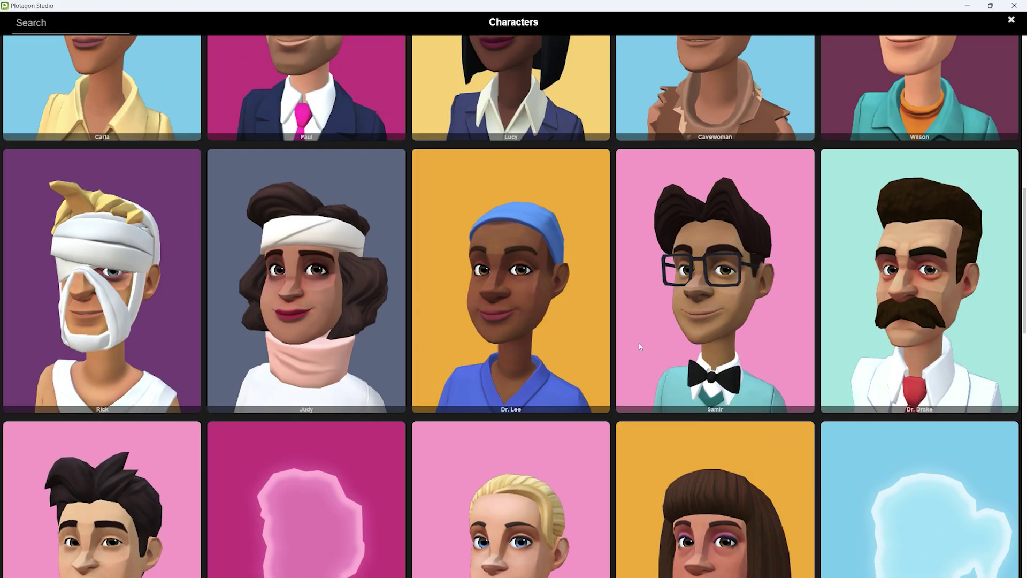
left_click(668, 305)
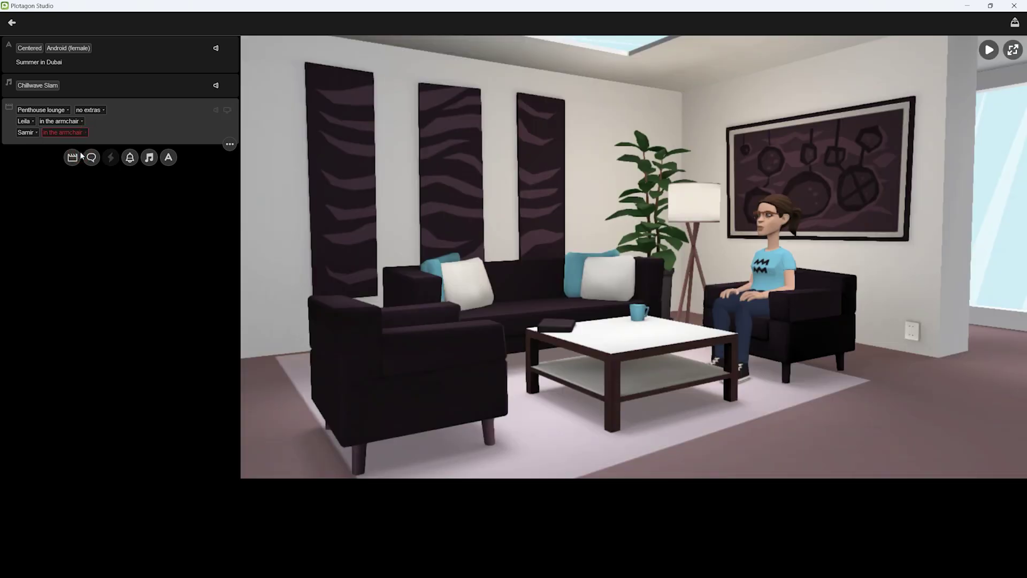
left_click(65, 171)
left_click(75, 156)
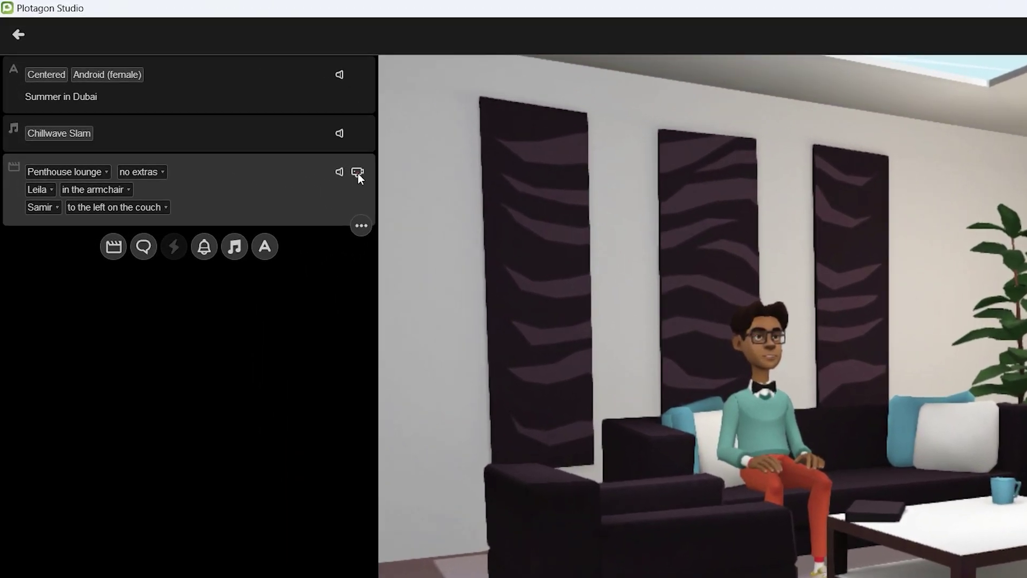
Step: Add a camera shot moving right and discard an empty sound effect row
left_click(358, 173)
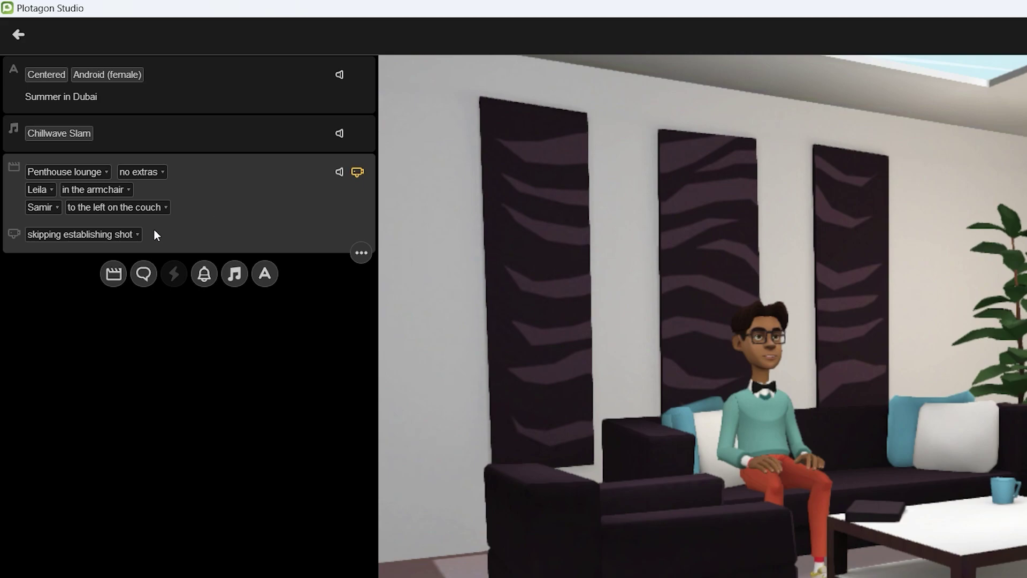
left_click(135, 234)
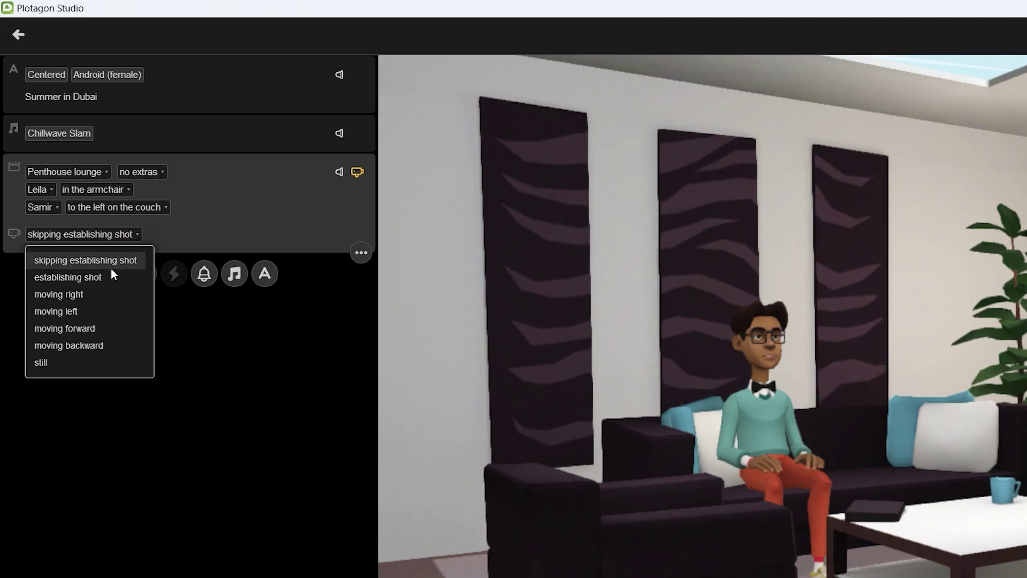
left_click(59, 294)
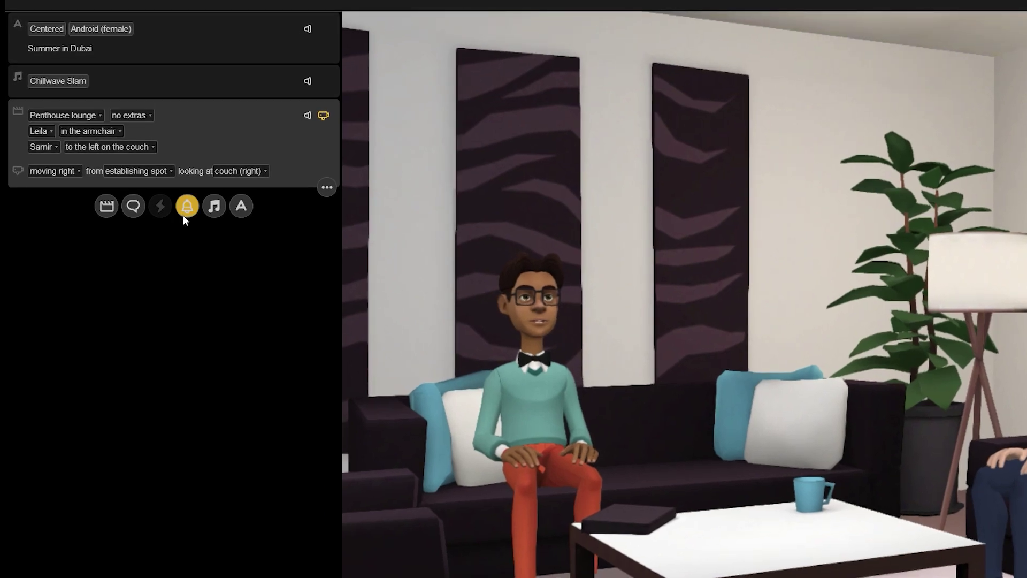
left_click(183, 214)
left_click(47, 204)
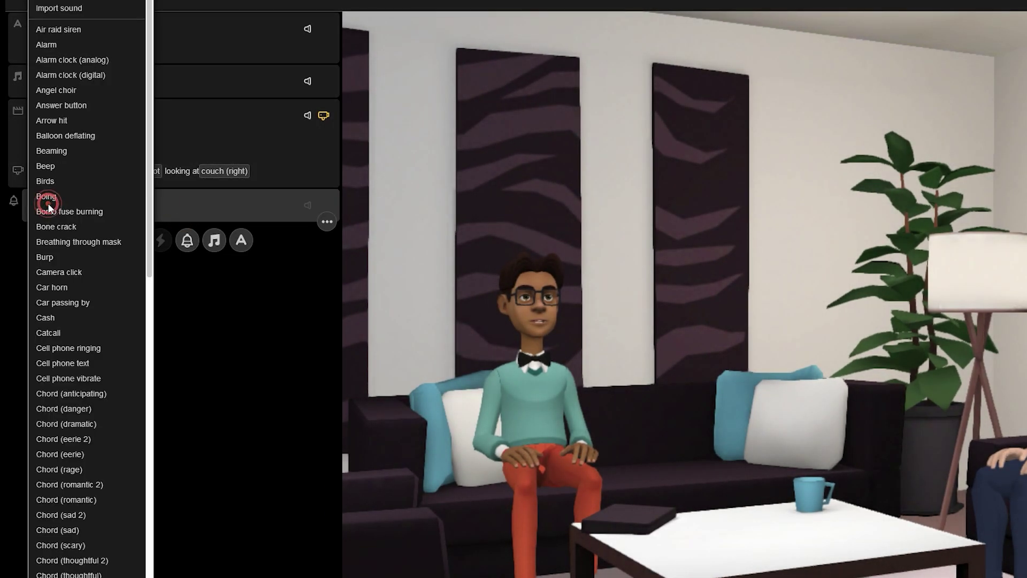
key("Escape")
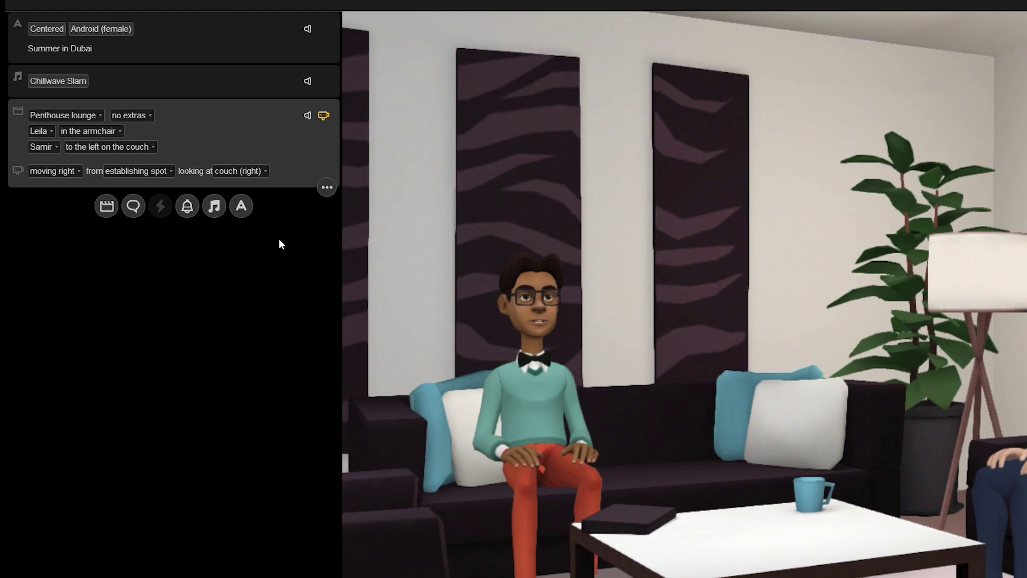
Step: Add a new dialogue line with Leila as the speaker
left_click(132, 207)
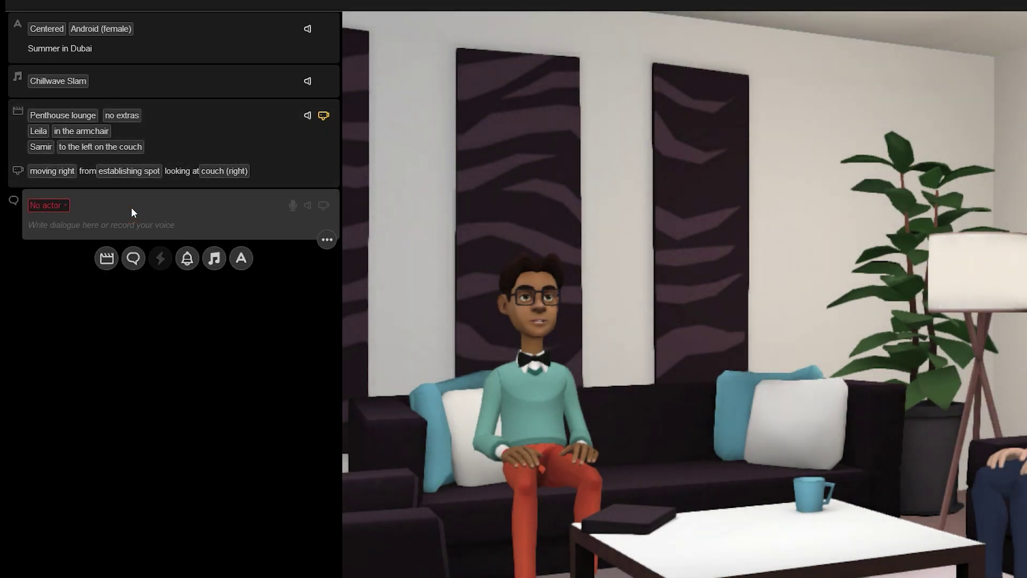
left_click(54, 207)
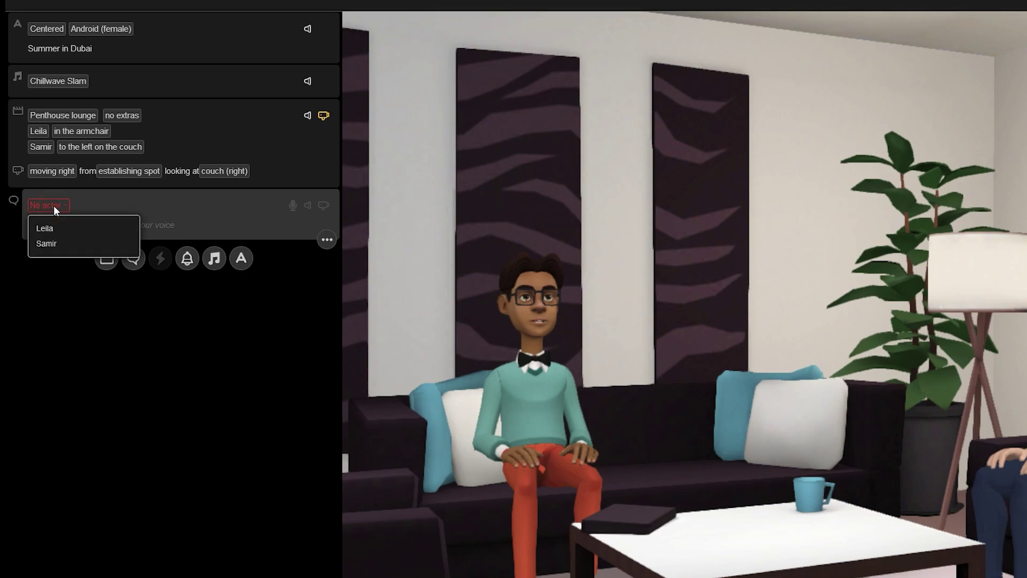
left_click(68, 228)
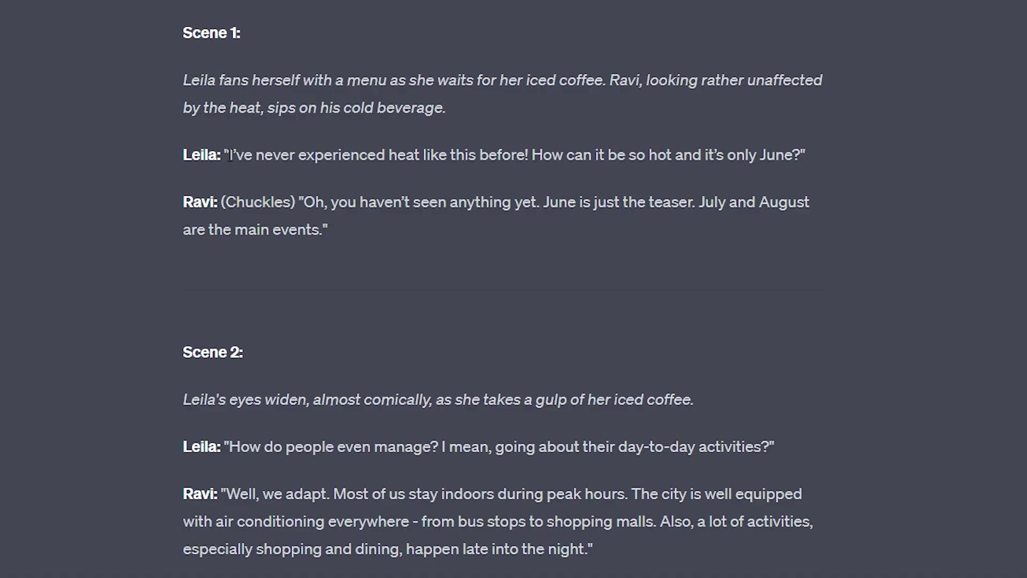
Step: Paste Leila's June-heat line from the script into her dialogue and play it back
left_click_drag(229, 157, 803, 164)
right_click(811, 171)
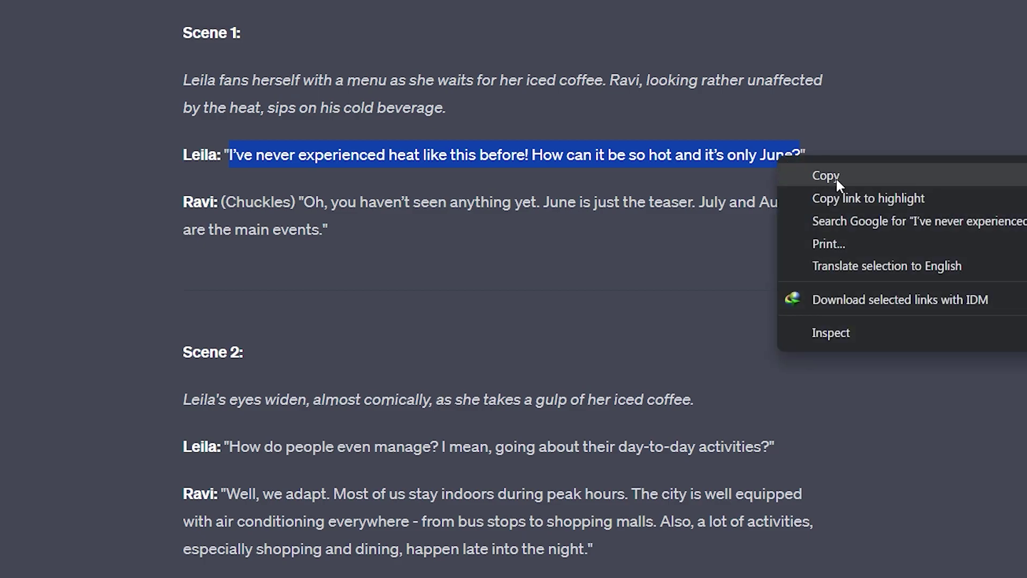
left_click(835, 178)
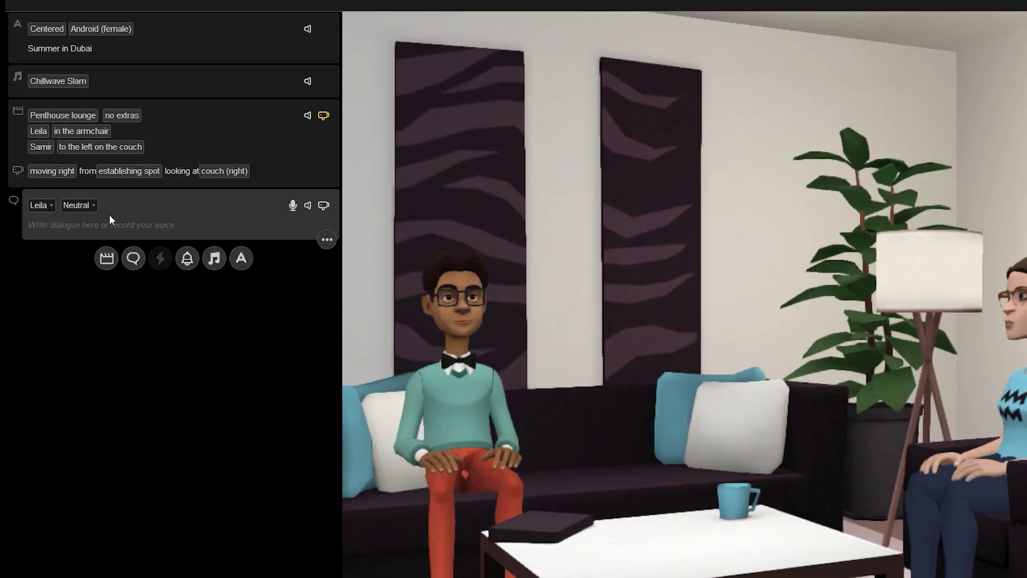
left_click(103, 223)
key("ctrl+v")
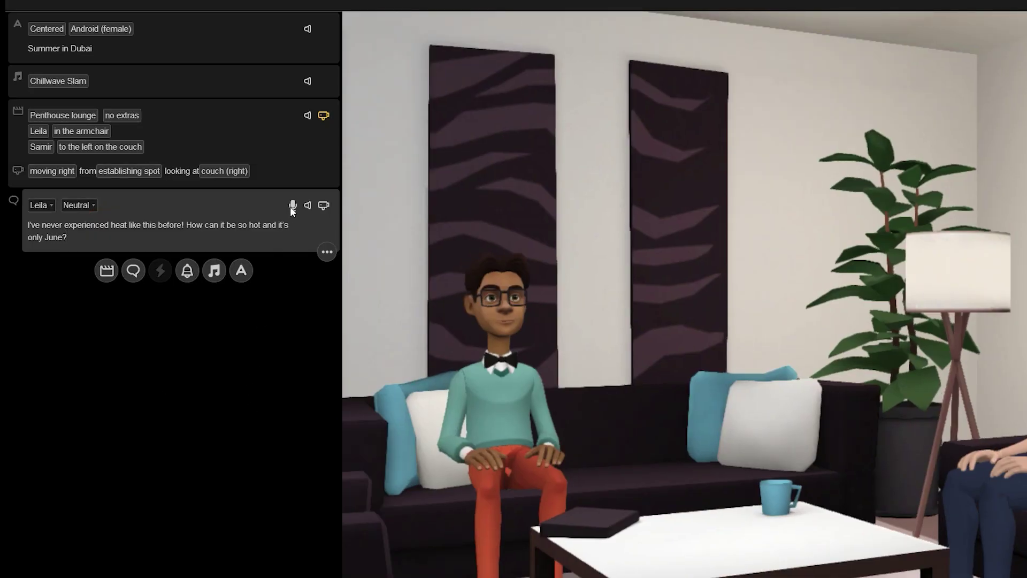
left_click(293, 205)
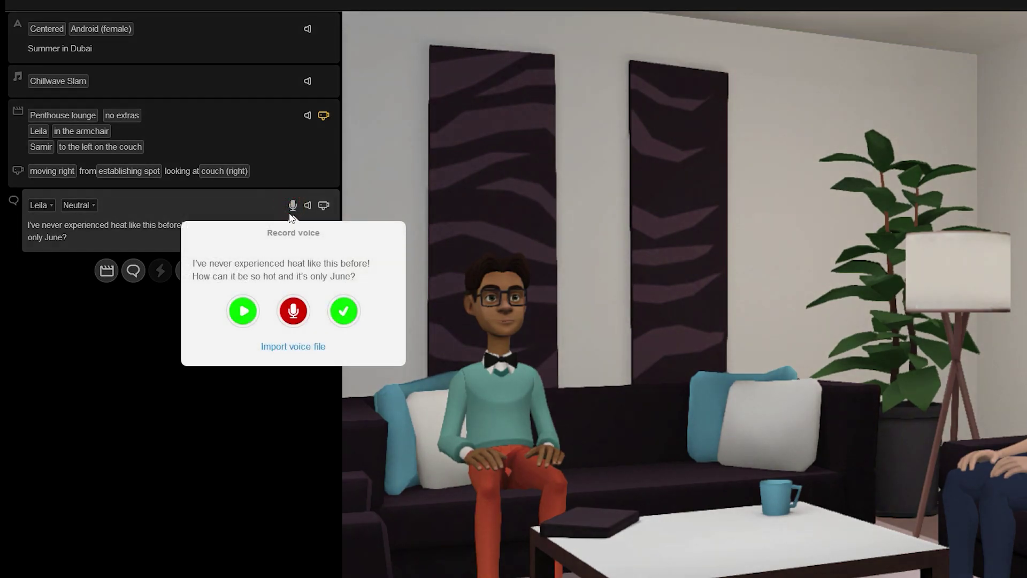
left_click(249, 317)
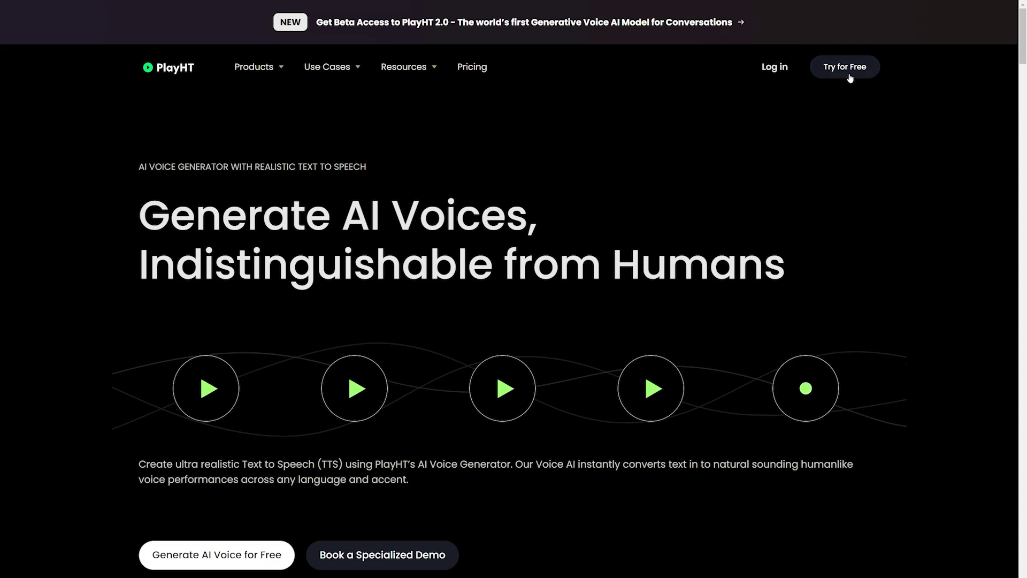
Step: Paste Leila's June-heat line into PlayHT, voice it with Evelyn, and add a new paragraph
left_click(849, 69)
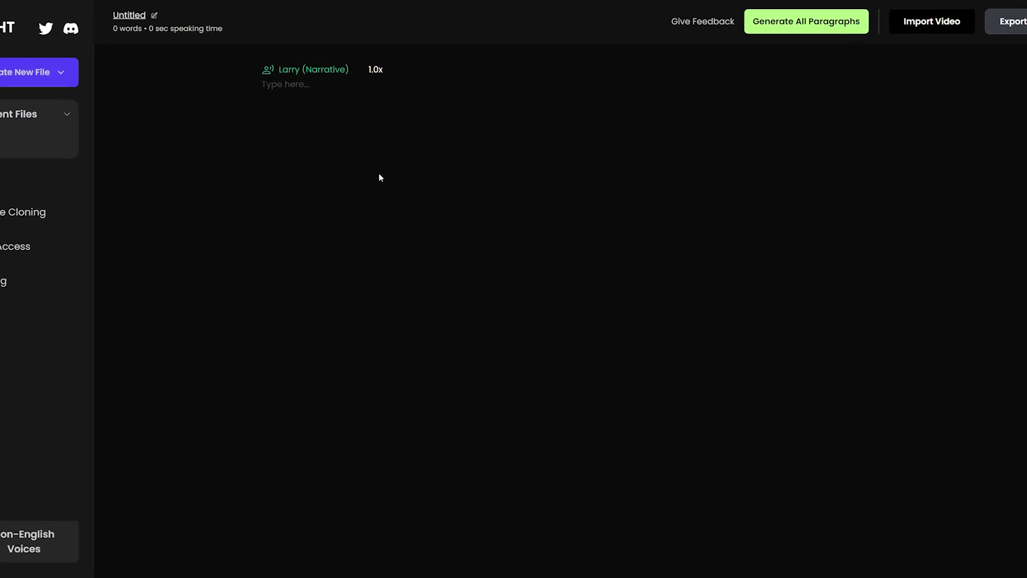
key("ctrl+v")
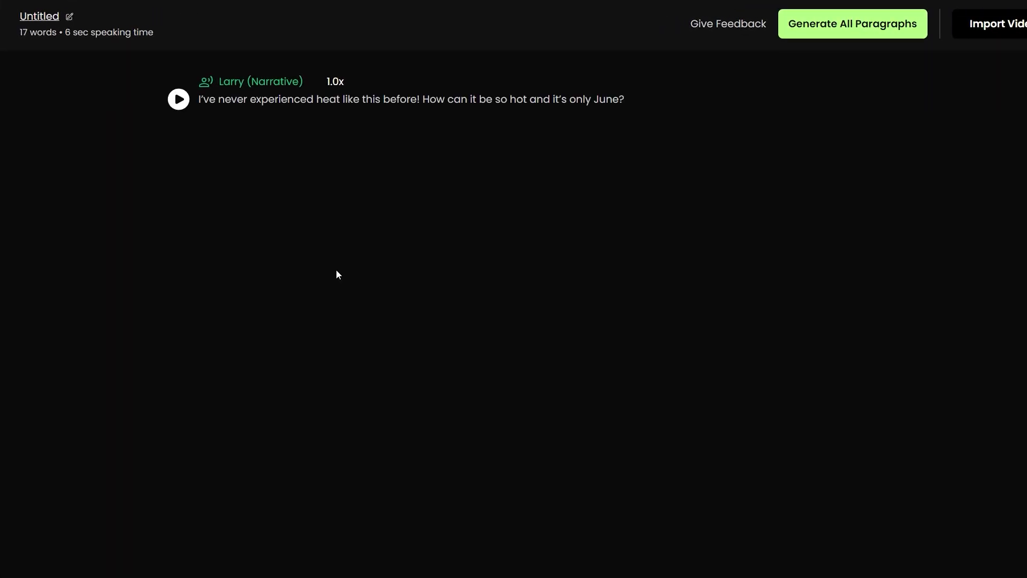
left_click(238, 84)
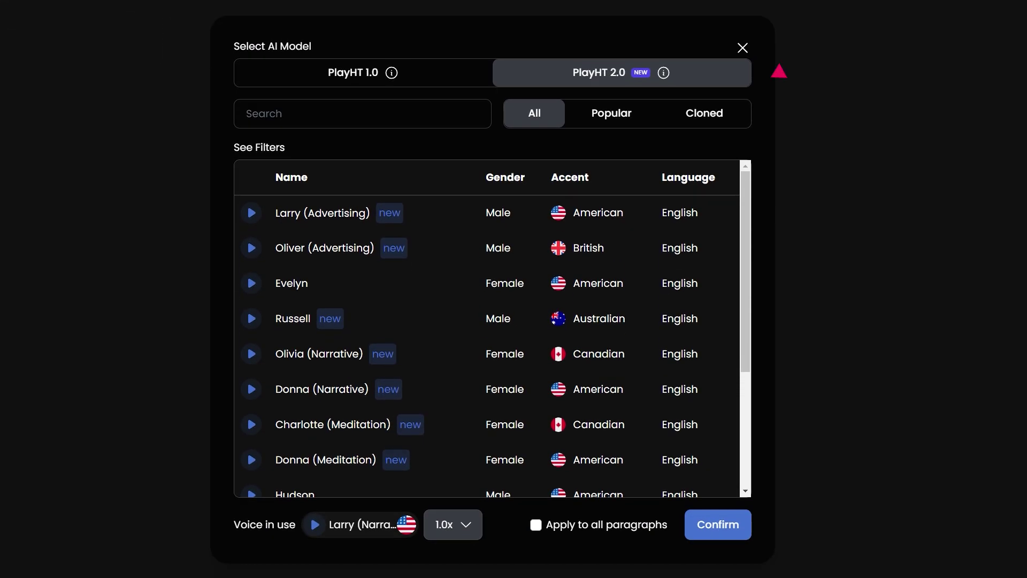
left_click(328, 290)
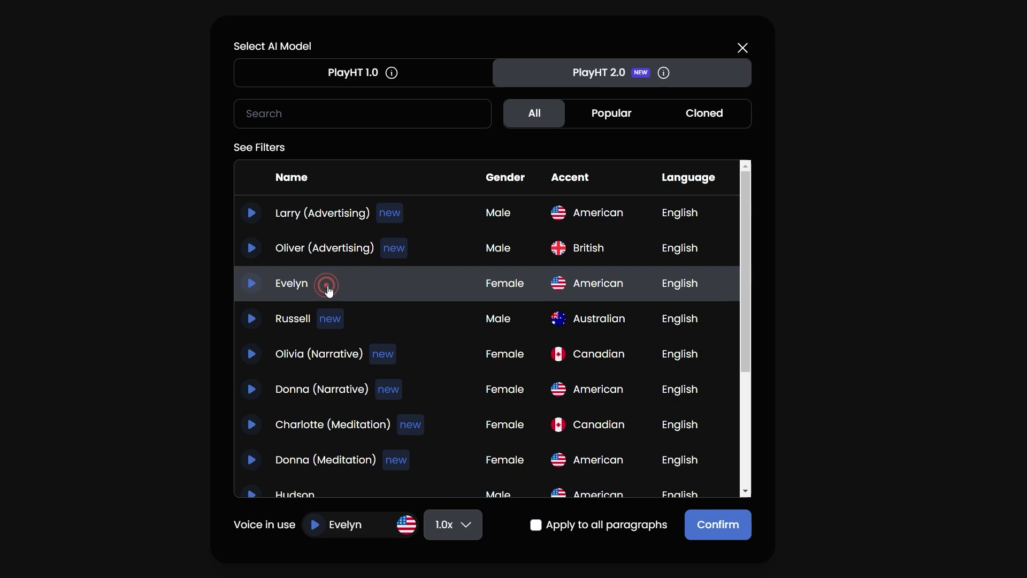
left_click(698, 535)
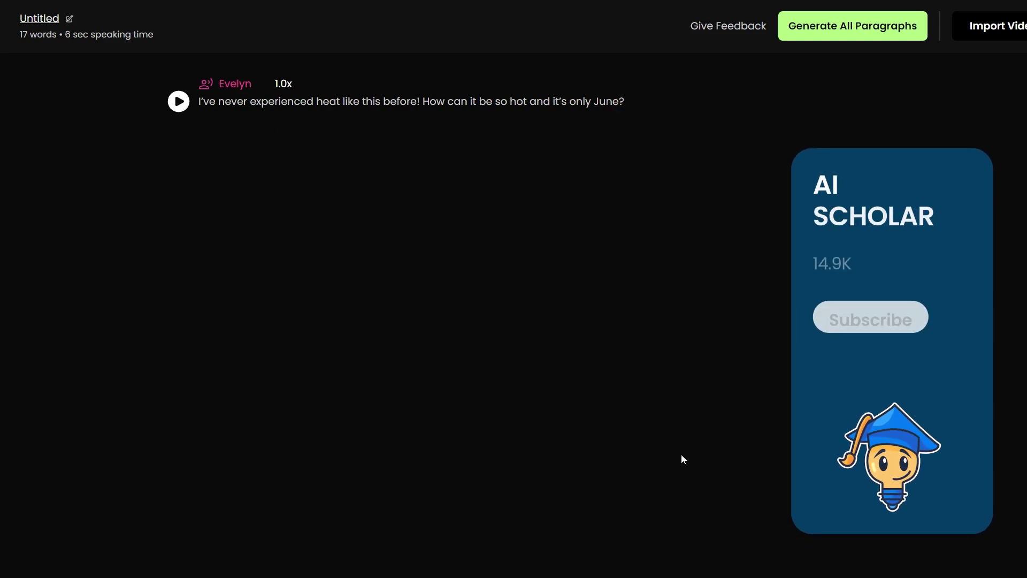
key("Return")
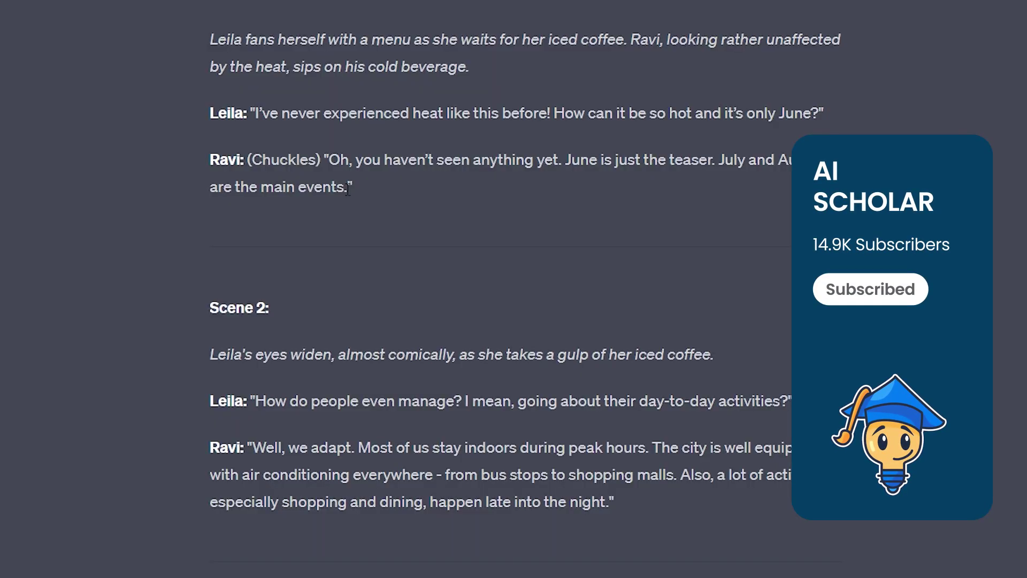
Step: Copy Ravi's reply from ChatGPT into the second paragraph and voice it with Larry (Advertising)
left_click_drag(328, 159, 348, 186)
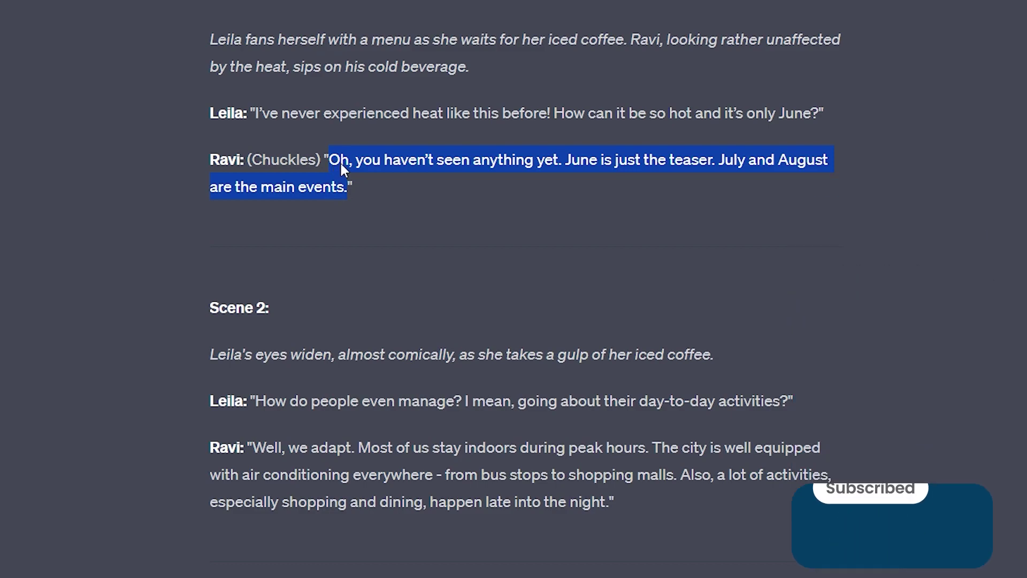
right_click(340, 161)
left_click(425, 187)
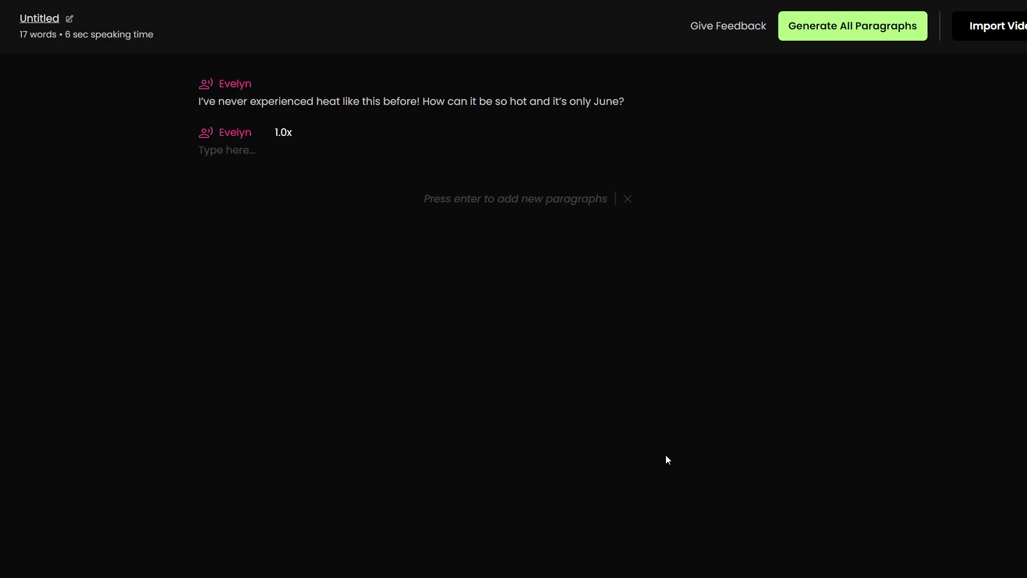
key("ctrl+v")
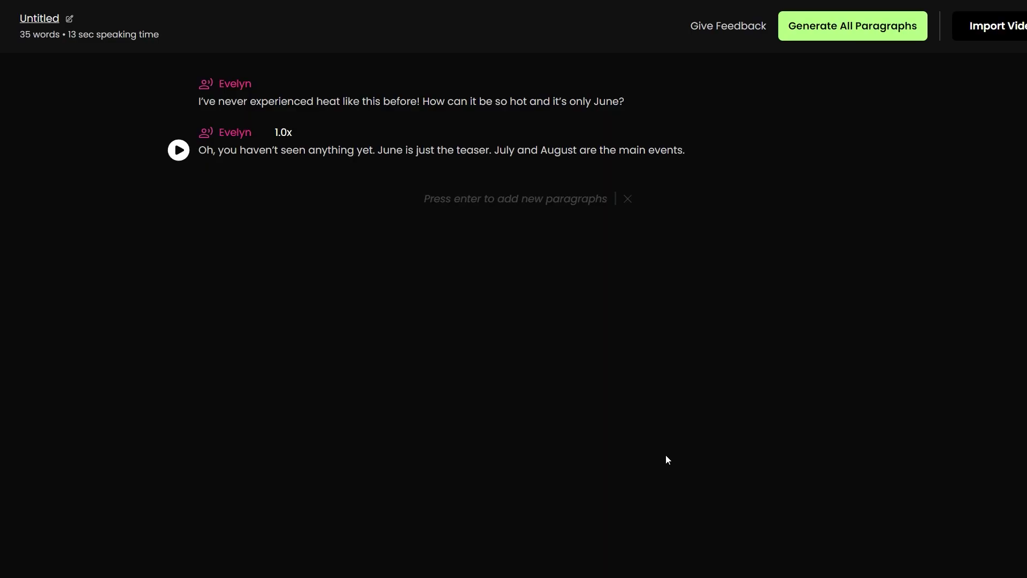
left_click(238, 134)
left_click(307, 206)
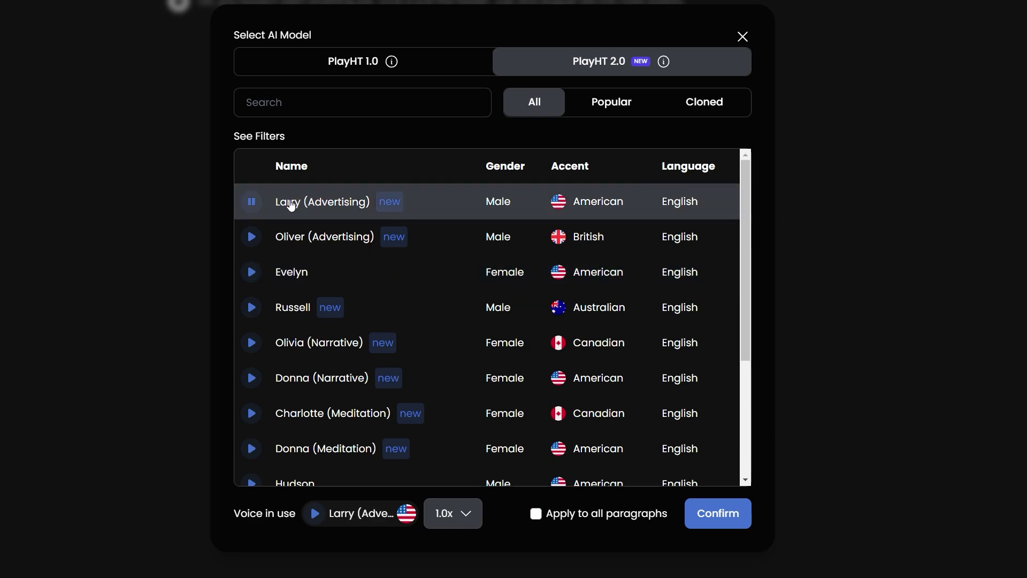
left_click(701, 514)
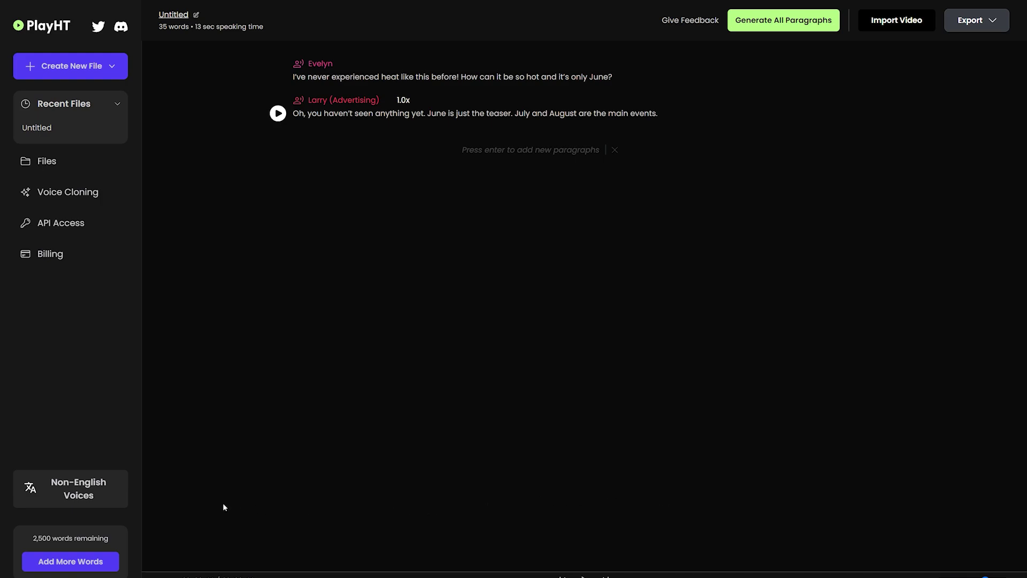
Step: Generate audio for all four alternating Evelyn and Larry paragraphs
left_click(102, 500)
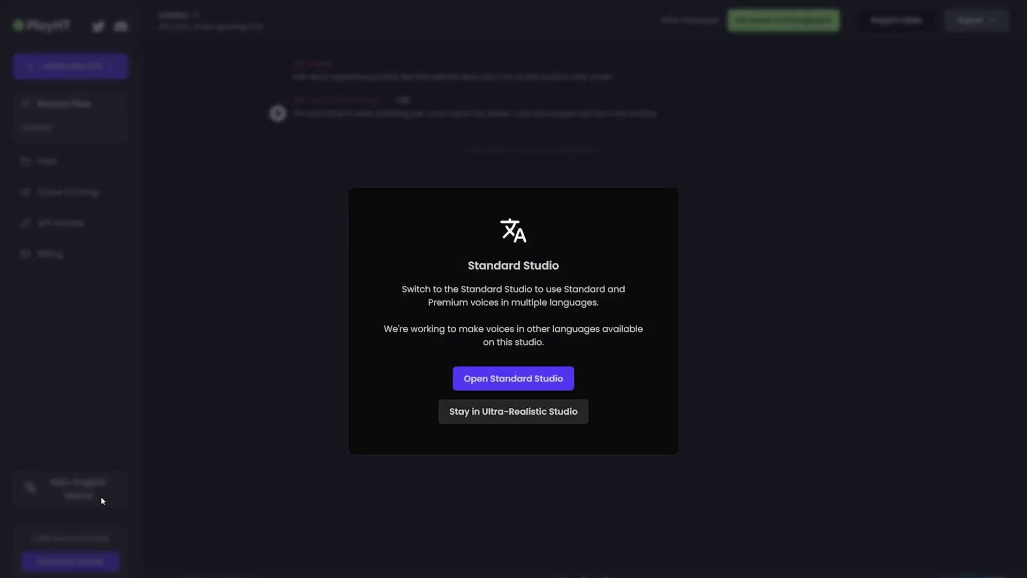
left_click(101, 496)
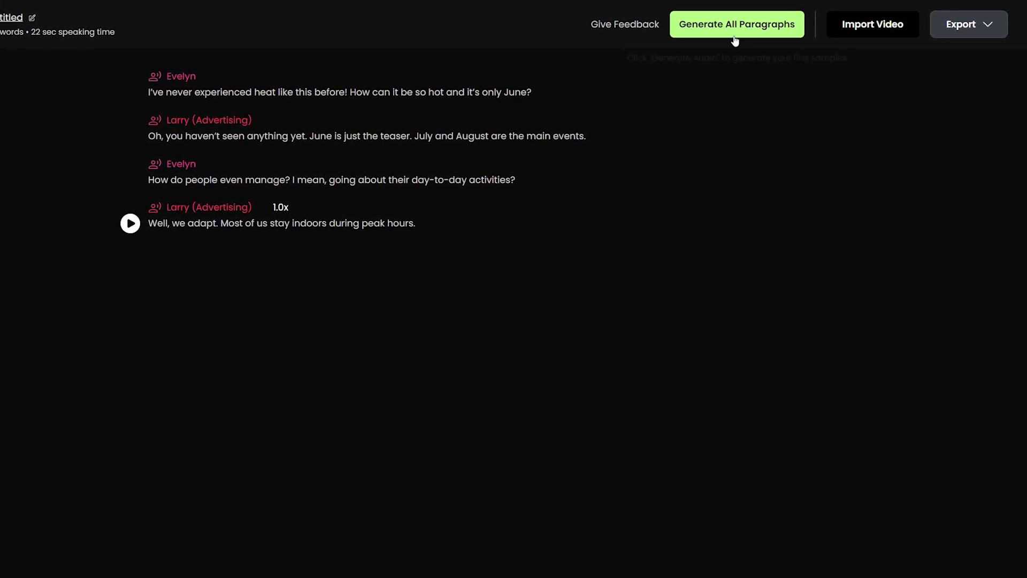
left_click(734, 30)
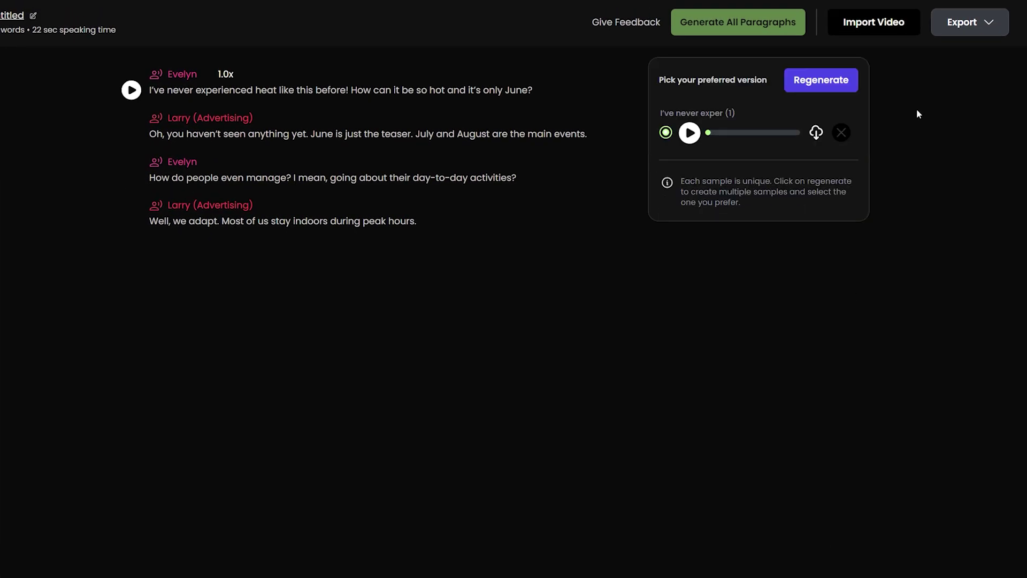
Step: Export the PlayHT audio using the 'Each paragraph separately' option
left_click(960, 24)
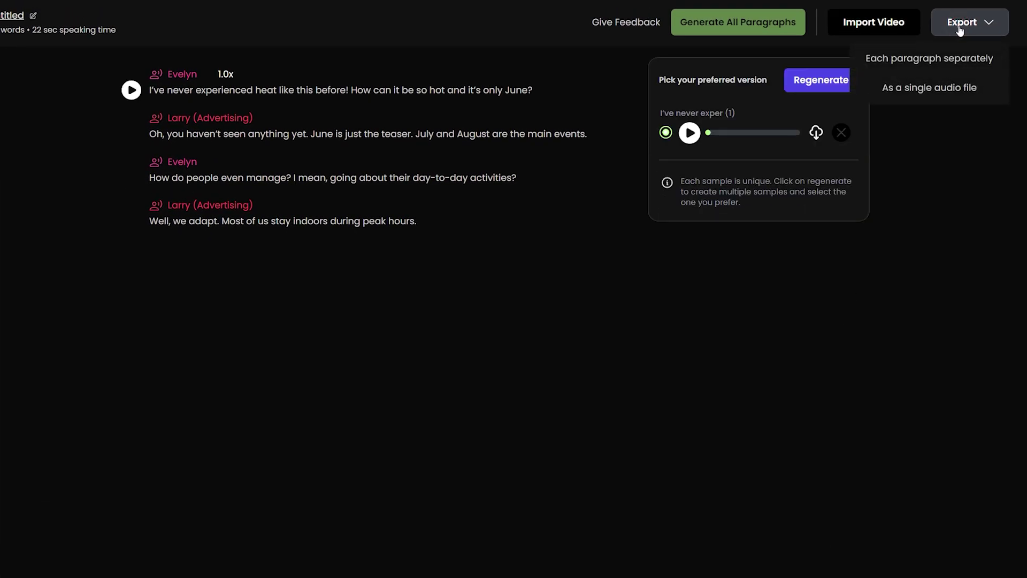
left_click(992, 69)
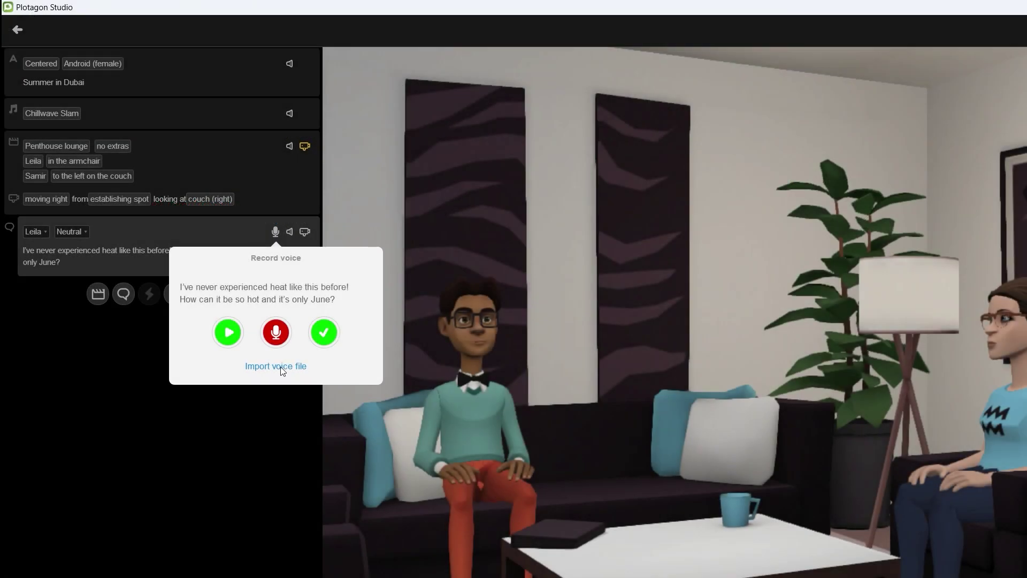
Step: Import '1 - I-ve never exper 1' as the voice for Leila's June-heat line and preview it
left_click(280, 367)
double_click(154, 159)
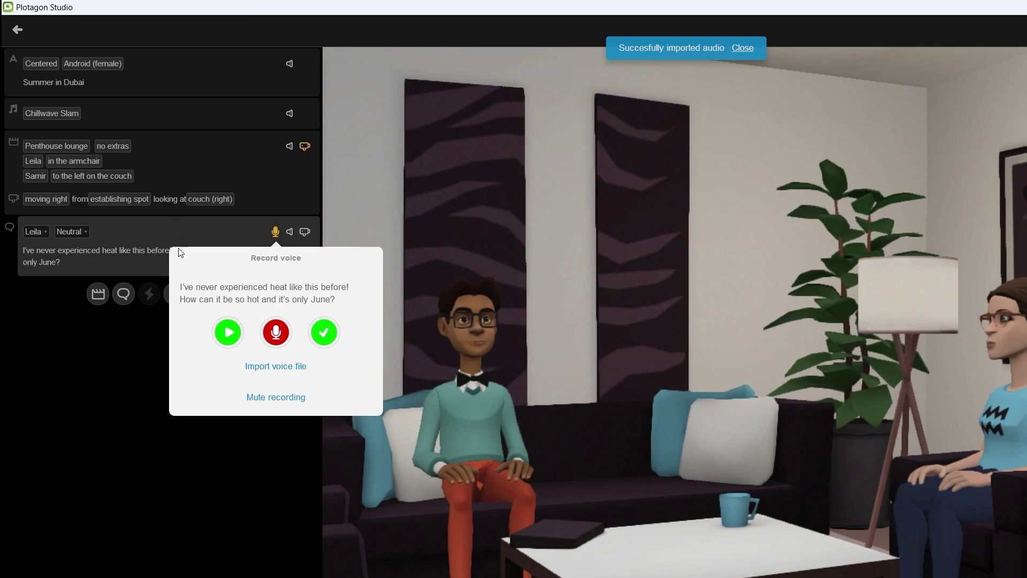
left_click(325, 333)
left_click(275, 231)
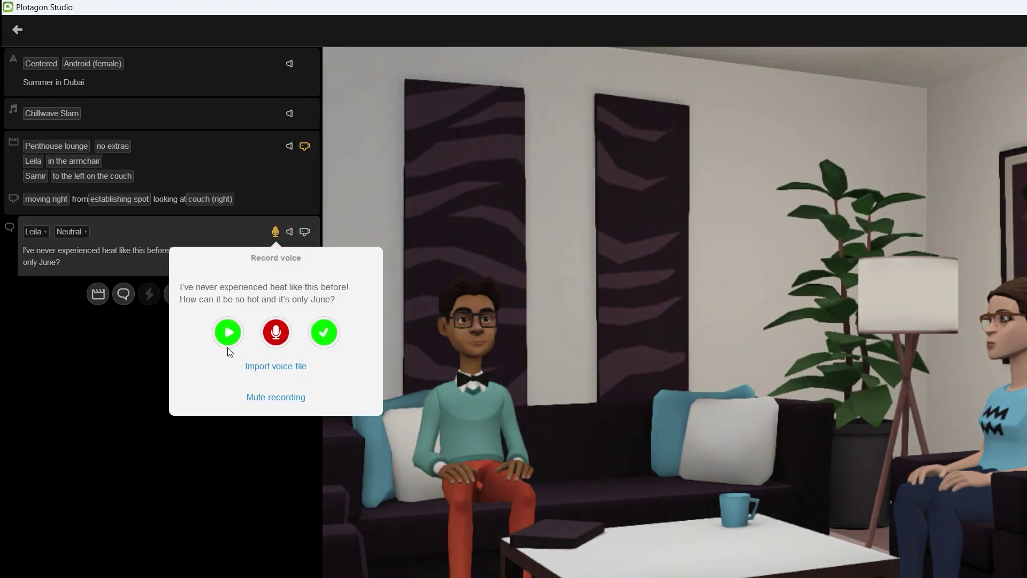
left_click(227, 332)
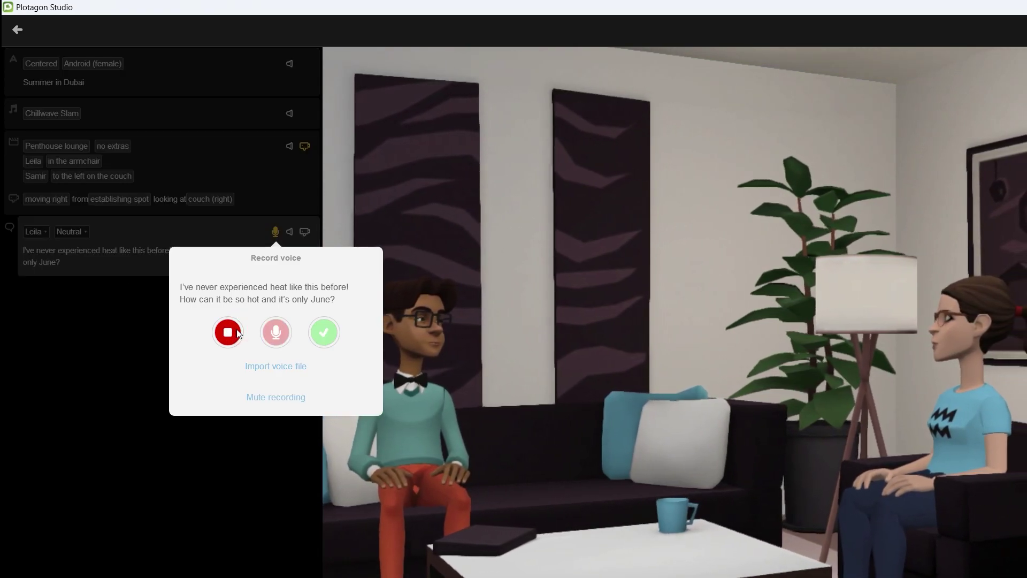
left_click(238, 333)
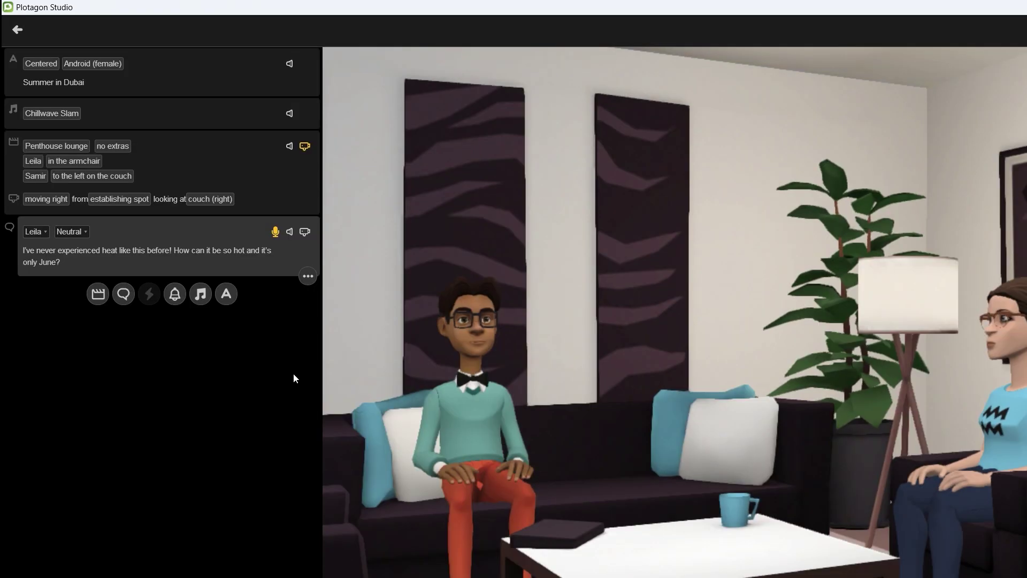
Step: Add a new dialogue line below Leila's, assign it to Samir, and paste his reply
left_click(124, 296)
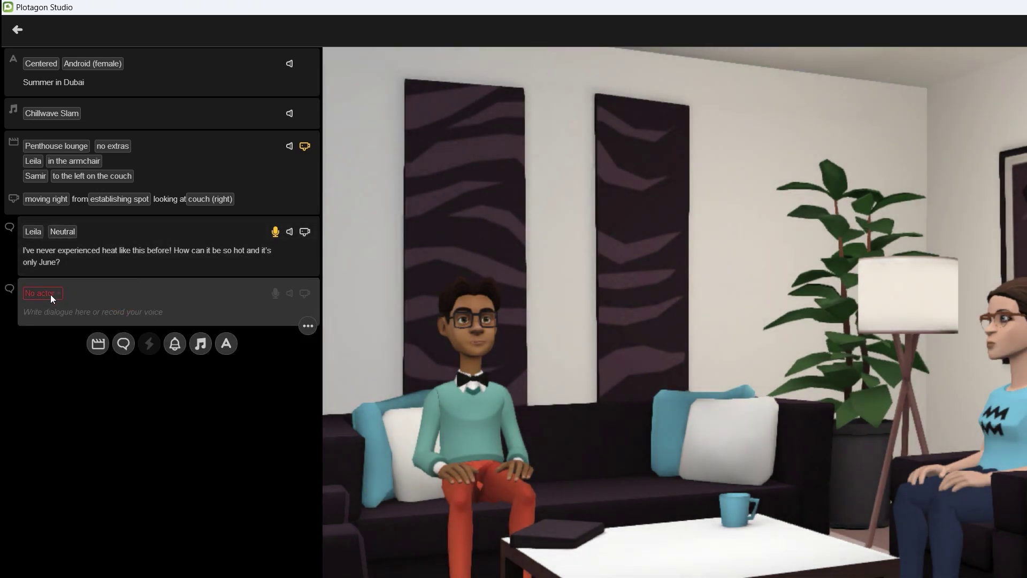
left_click(50, 294)
left_click(57, 330)
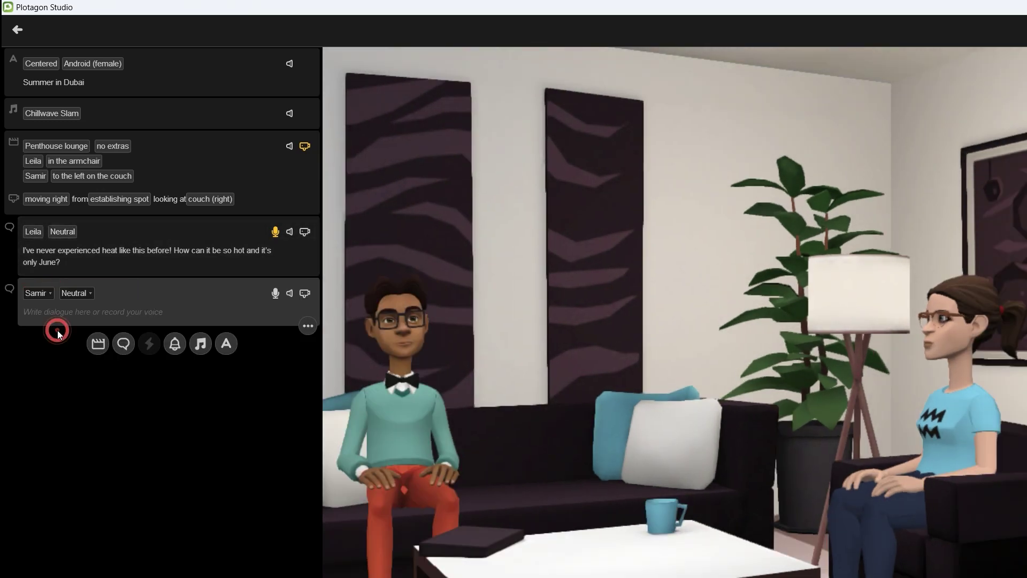
left_click(138, 307)
key("ctrl+v")
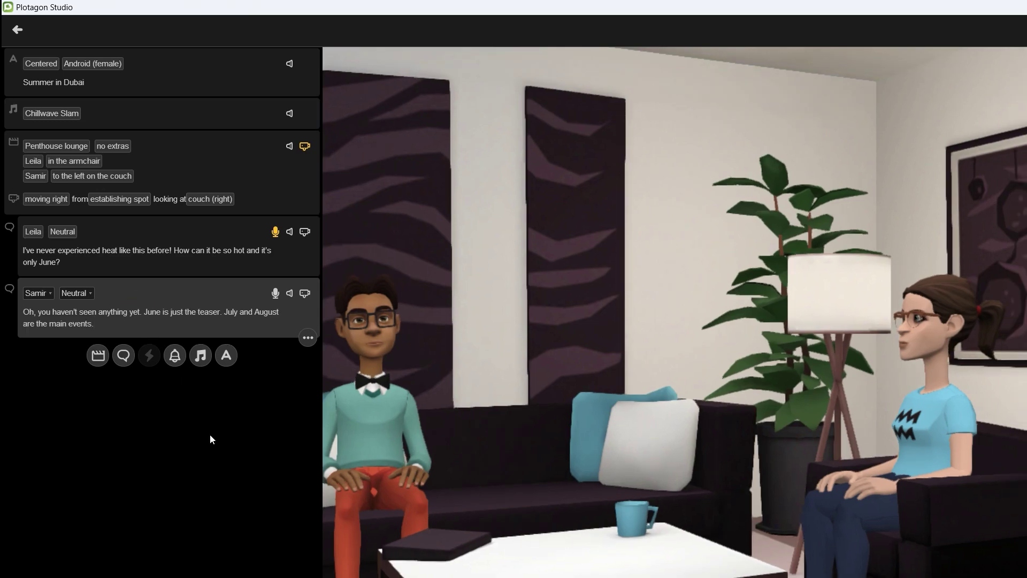
Step: Give Samir's line the Skeptical emotion, then delete the line
left_click(93, 296)
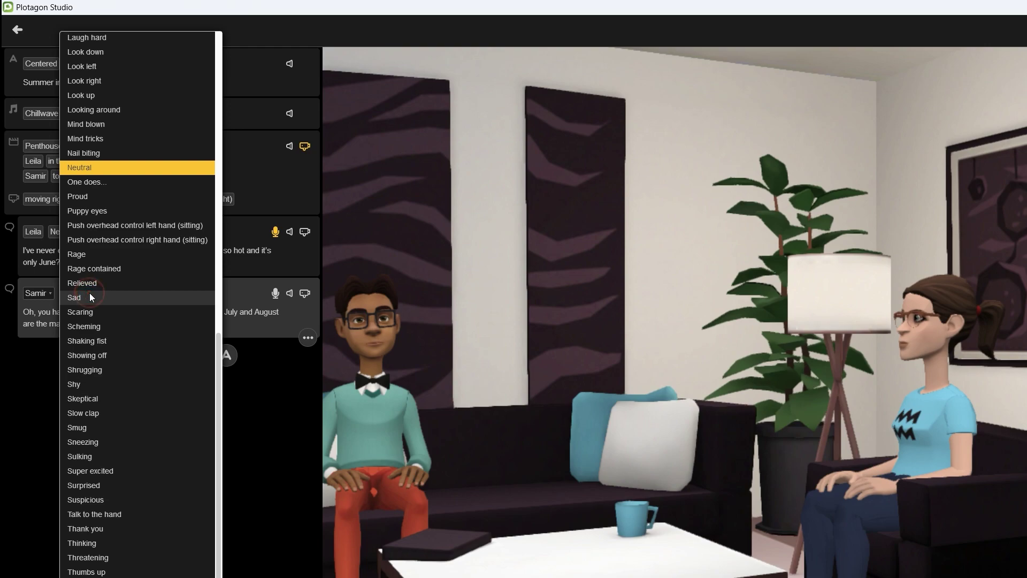
scroll(137, 369, "up", 1)
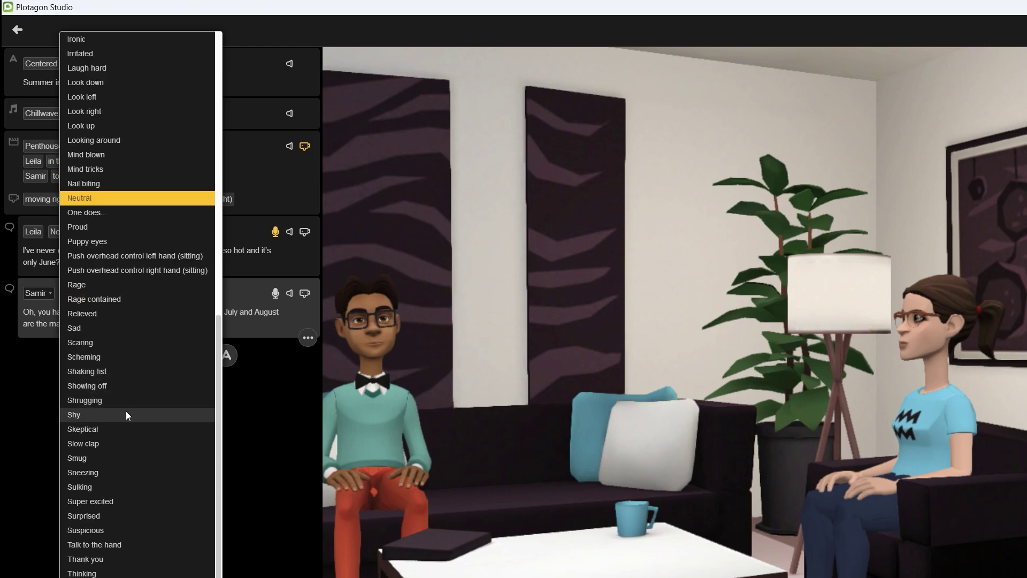
left_click(123, 429)
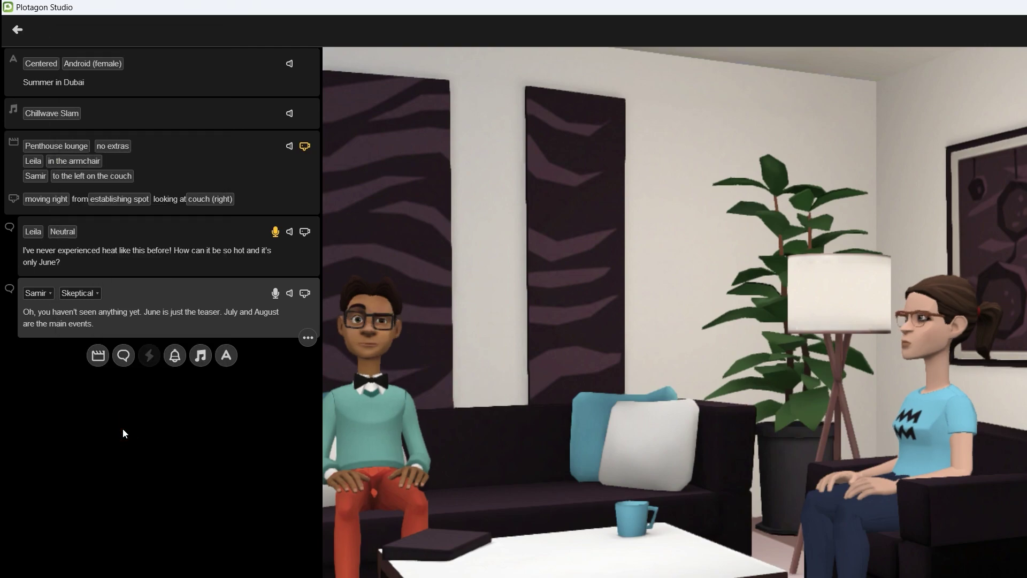
key("Delete")
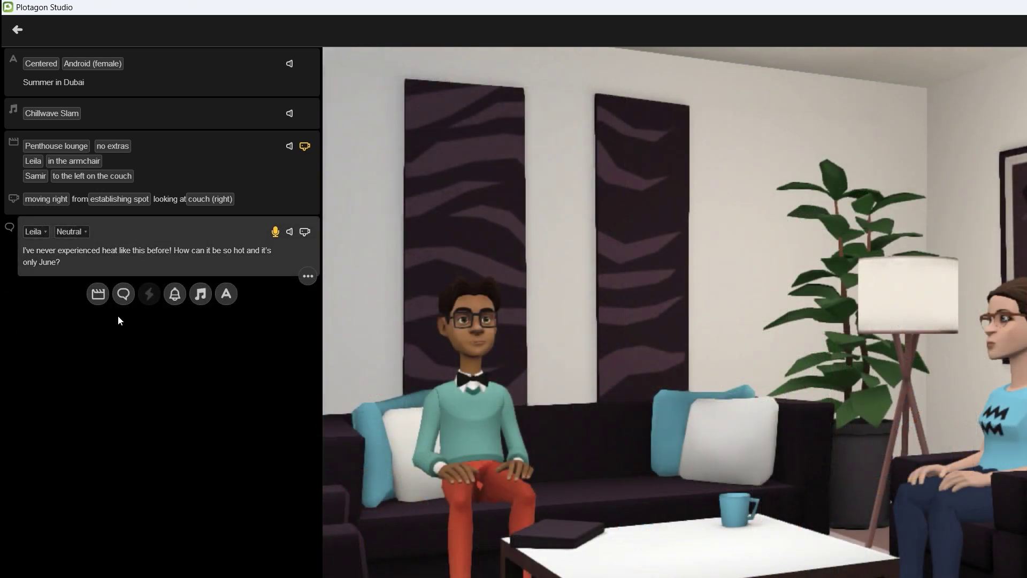
left_click(99, 295)
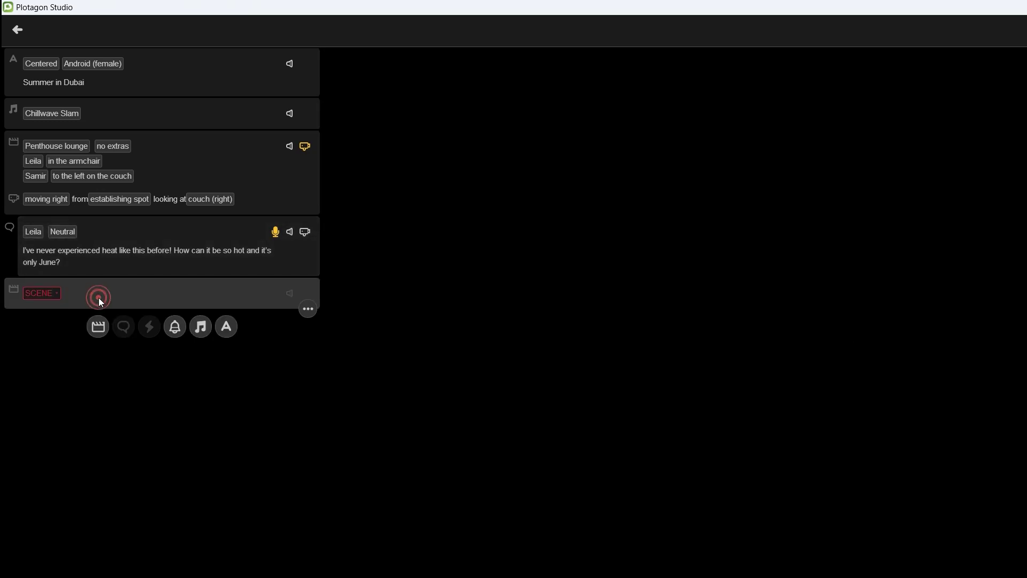
left_click(53, 294)
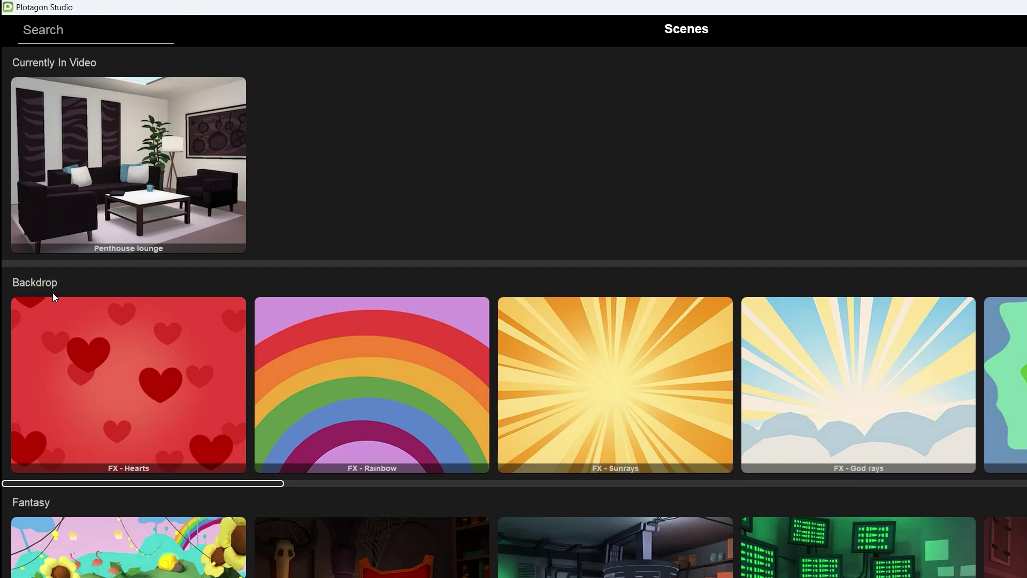
key("Escape")
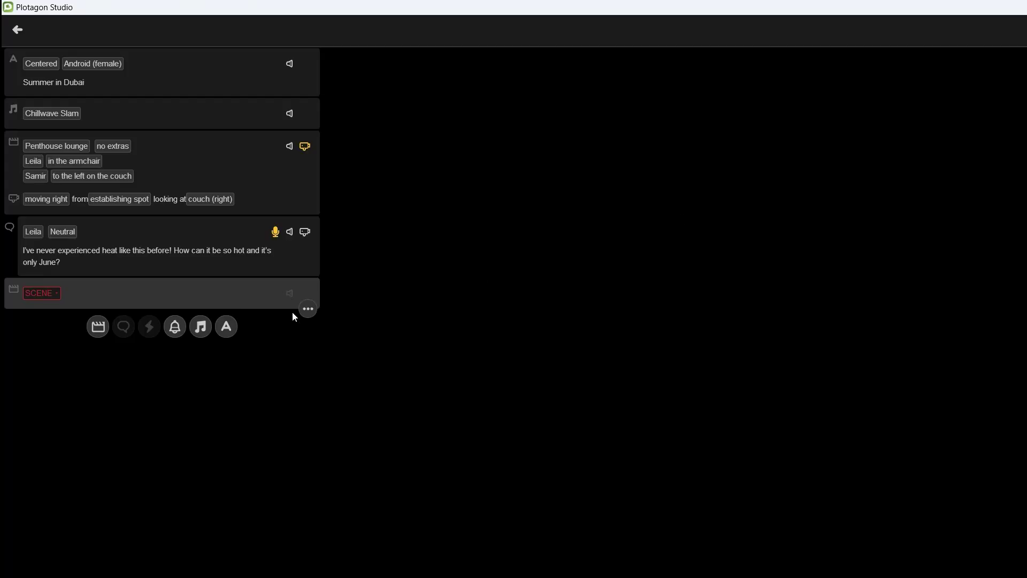
left_click(311, 312)
left_click(309, 296)
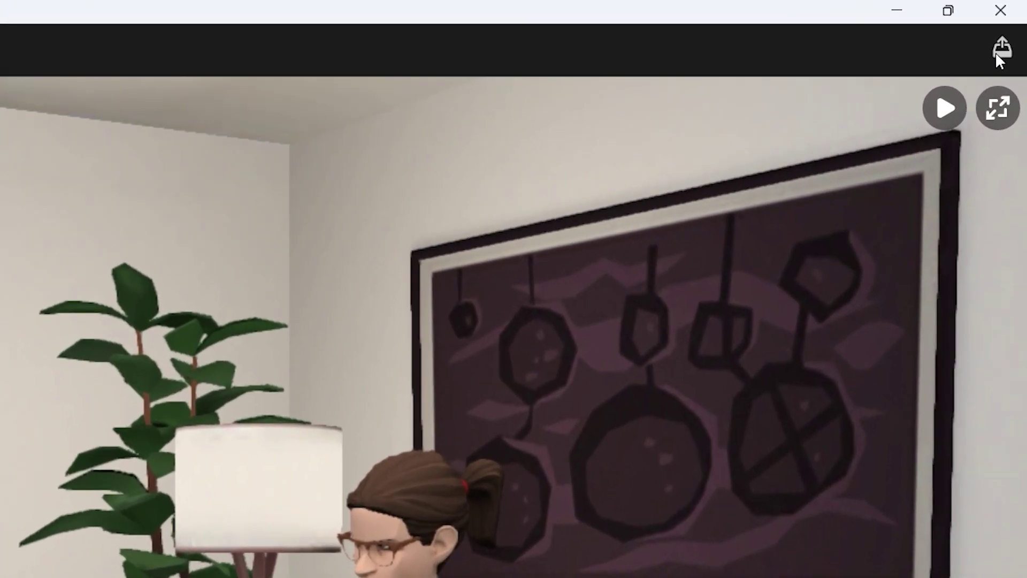
Step: Set up a 1080p video render and bring up the subtitle export choices
left_click(997, 50)
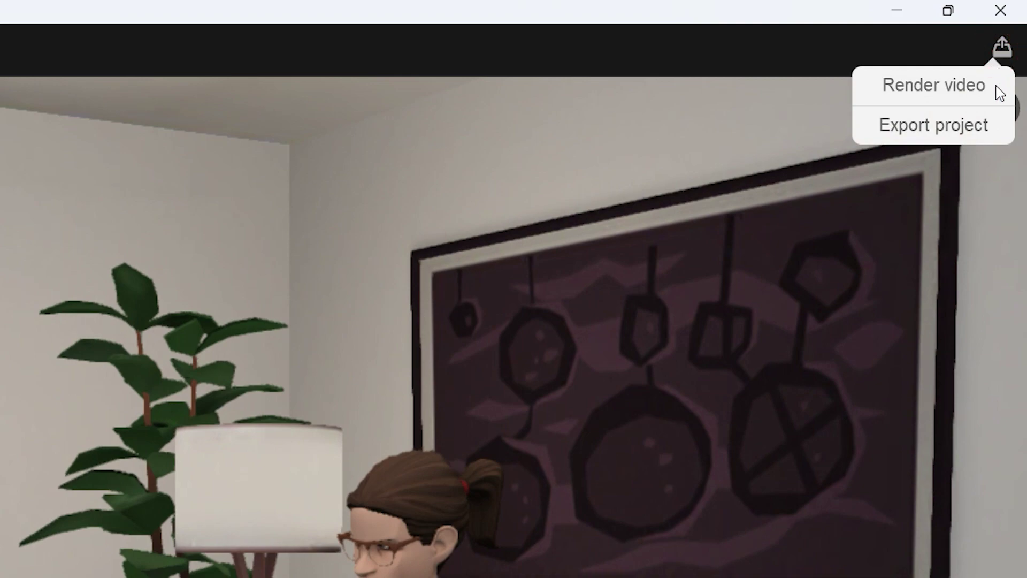
left_click(934, 85)
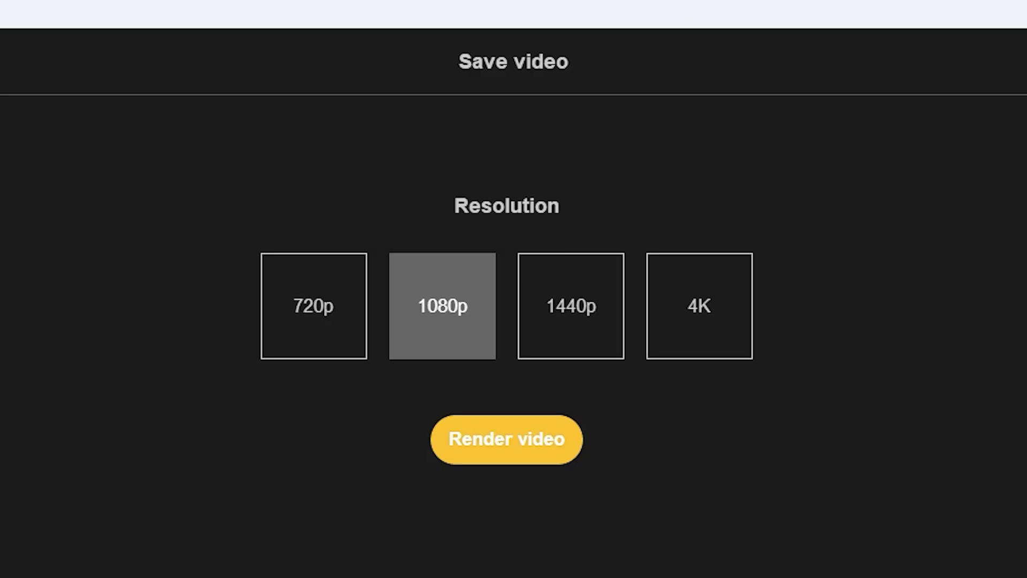
left_click(438, 313)
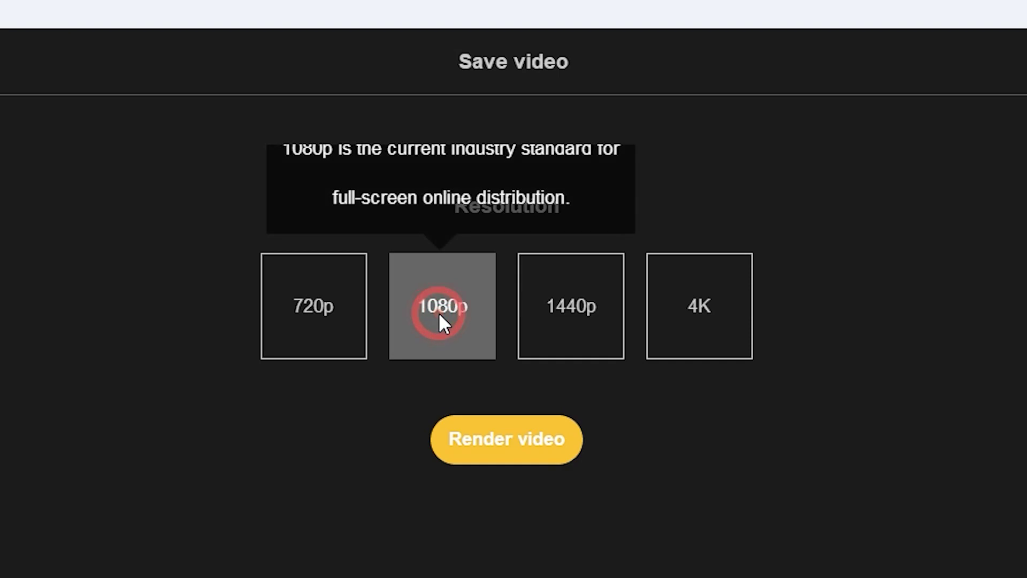
left_click(553, 453)
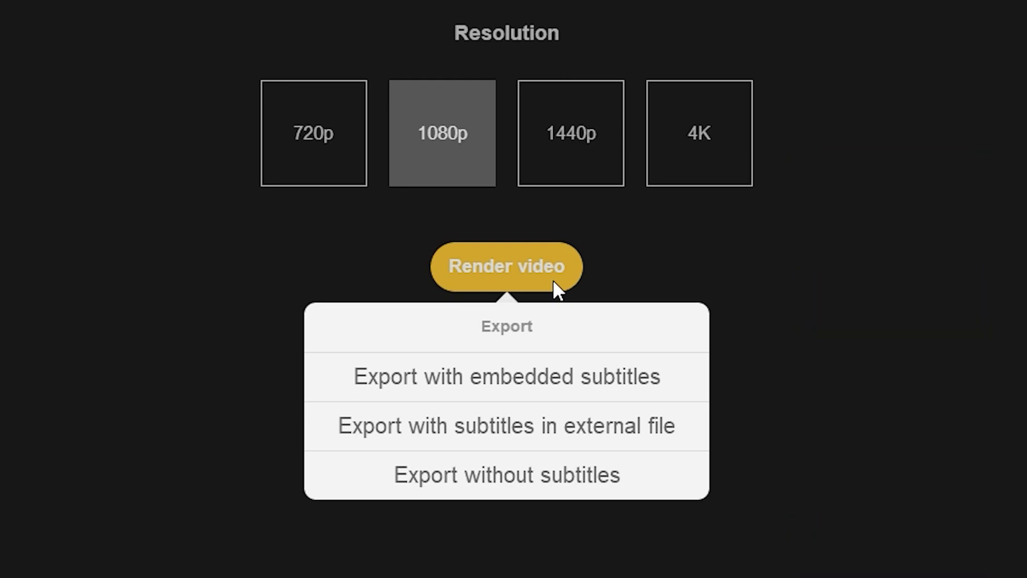
Step: Export the movie with an external .srt subtitle file and upload it in YouTube's subtitle editor
left_click(634, 435)
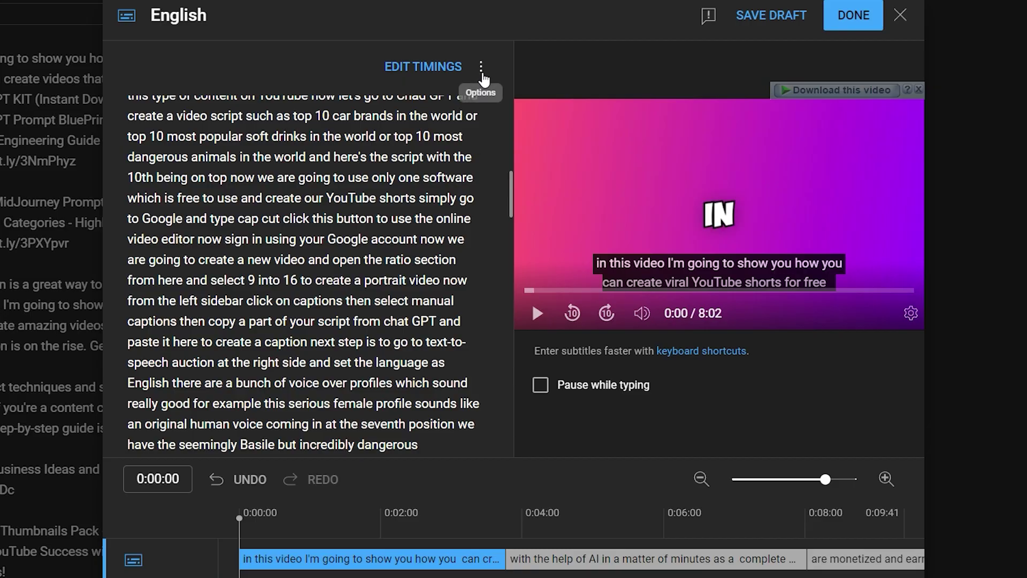
left_click(481, 72)
left_click(577, 136)
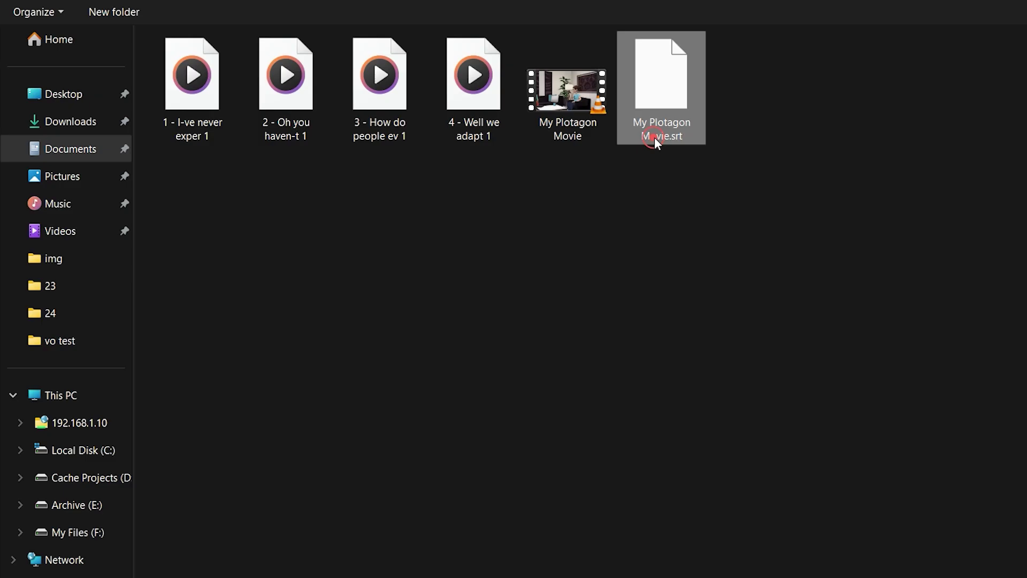
Step: Create a new 1920×1080 custom-size Canva design
type("19")
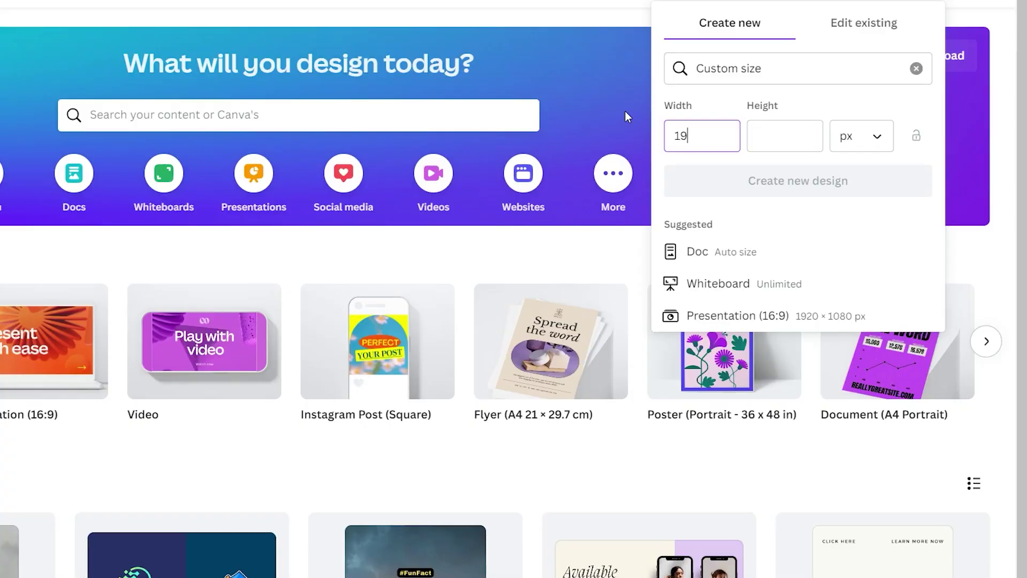
type("20")
key("Tab")
type("1080")
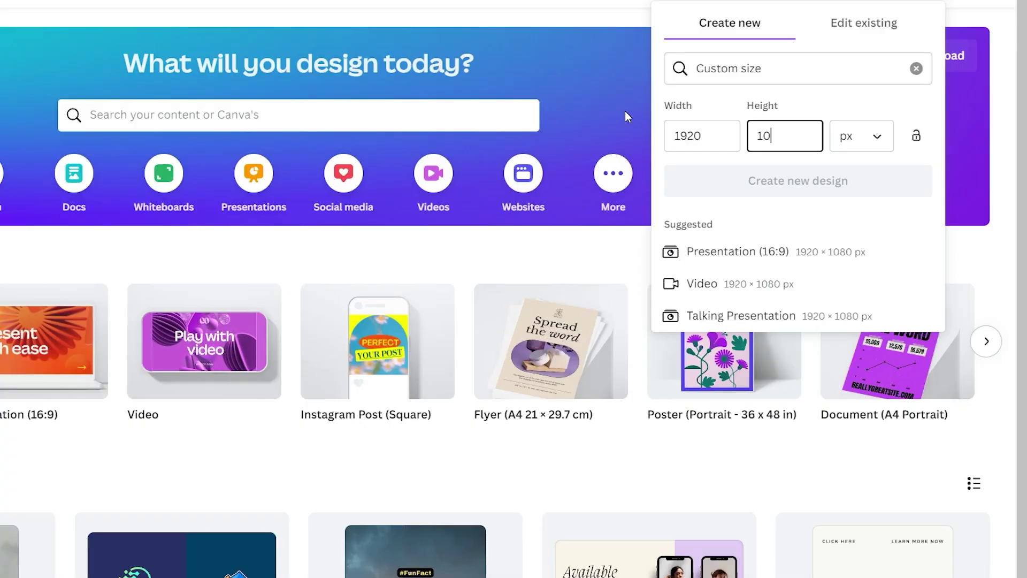
left_click(757, 181)
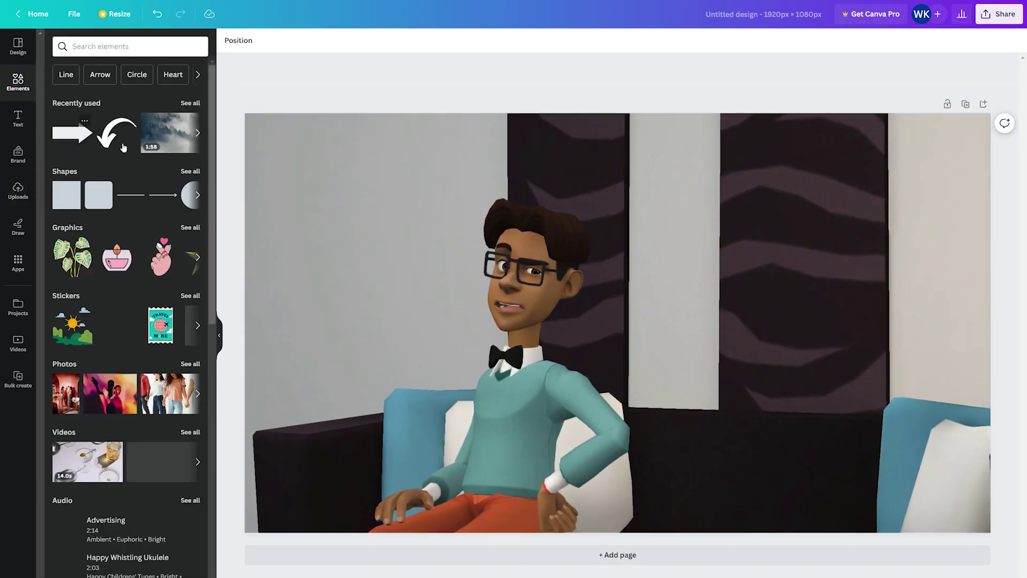
Step: Add a curved arrow element to the thumbnail
left_click(123, 147)
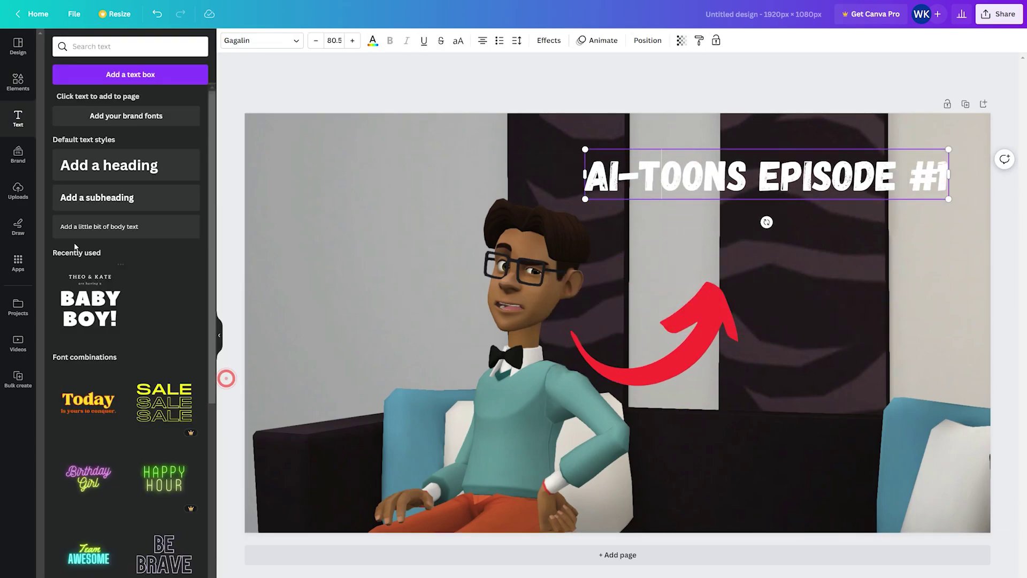
scroll(75, 247, "down", 10)
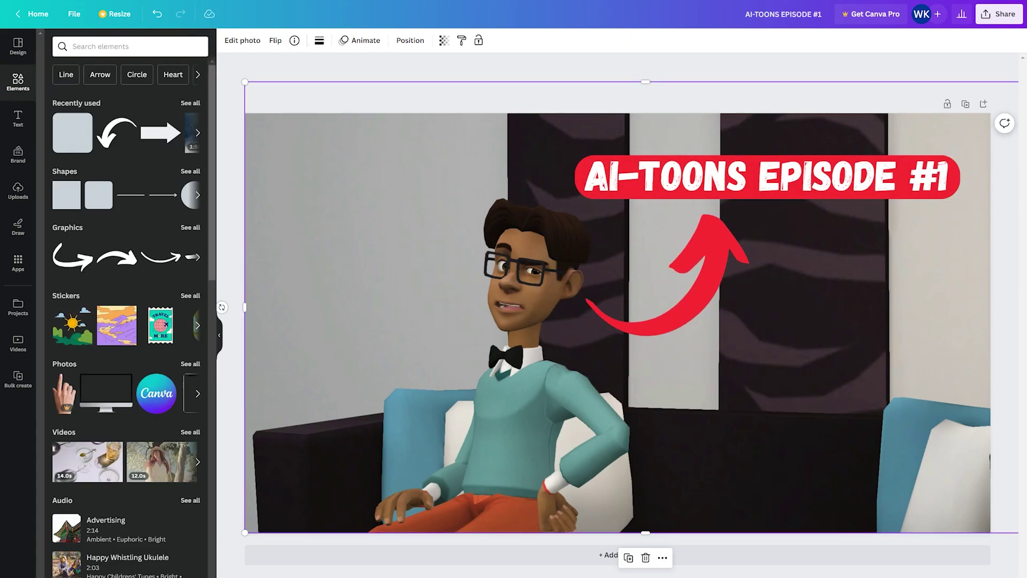
type("cr")
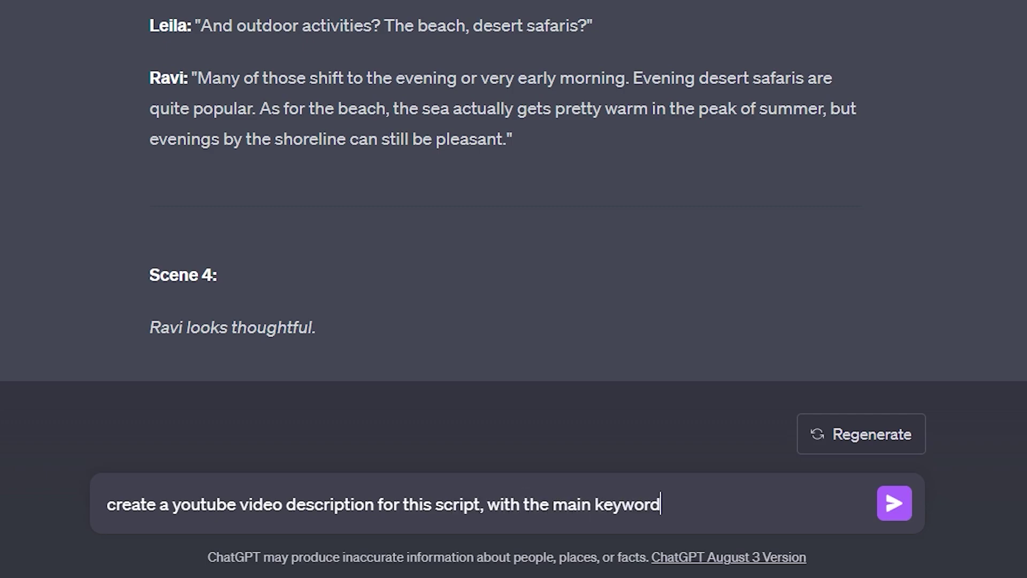
Step: Send ChatGPT the 'cartoon'-keyword YouTube description prompt and read through its reply
type("toon\"")
key("Return")
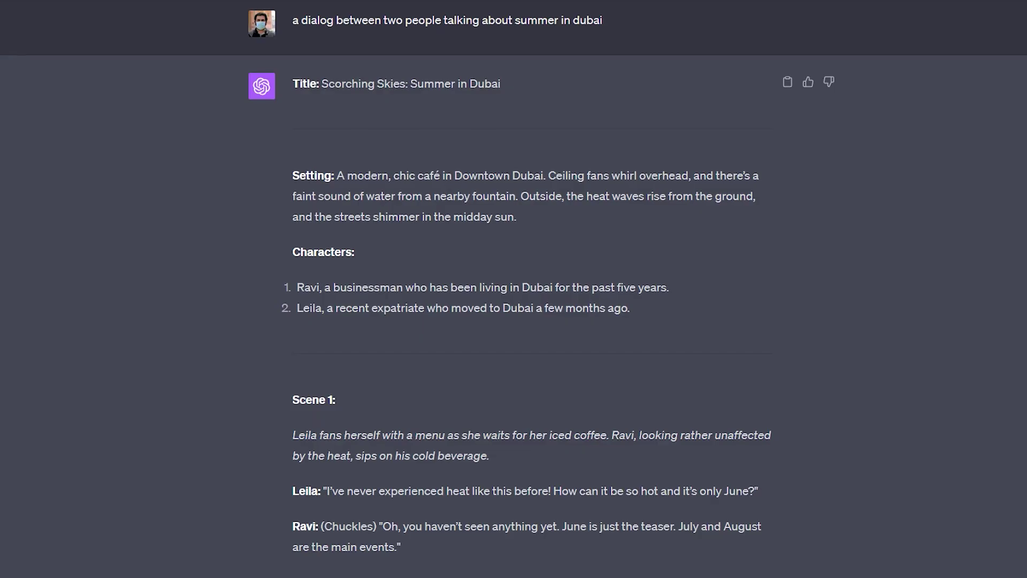
scroll(934, 571, "down", 2)
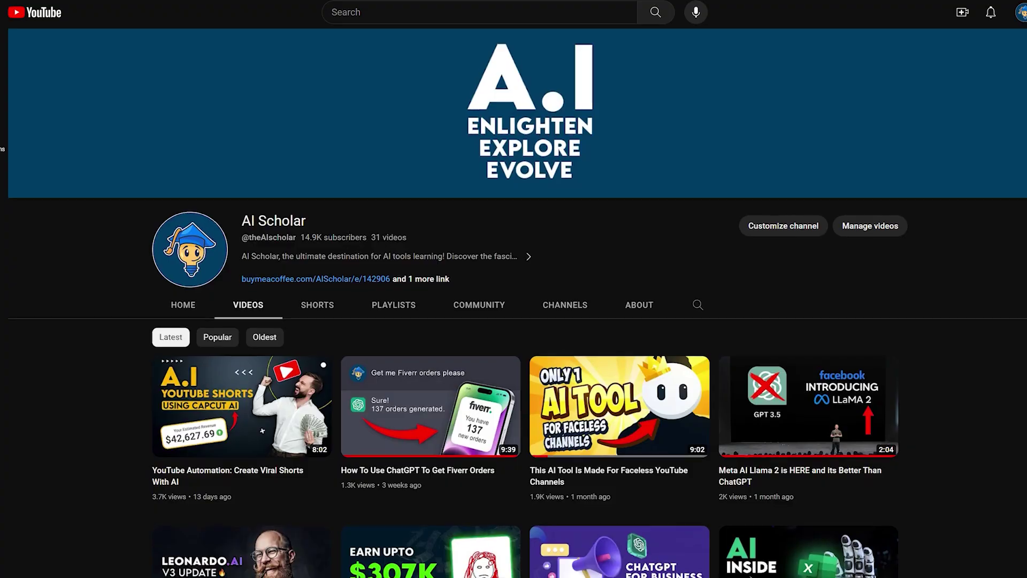
scroll(514, 321, "down", 8)
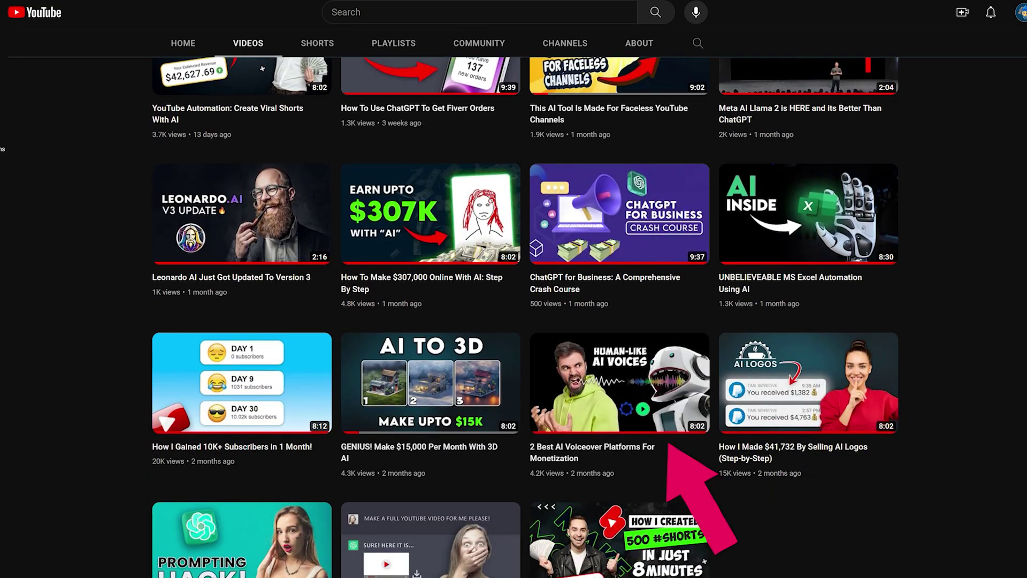